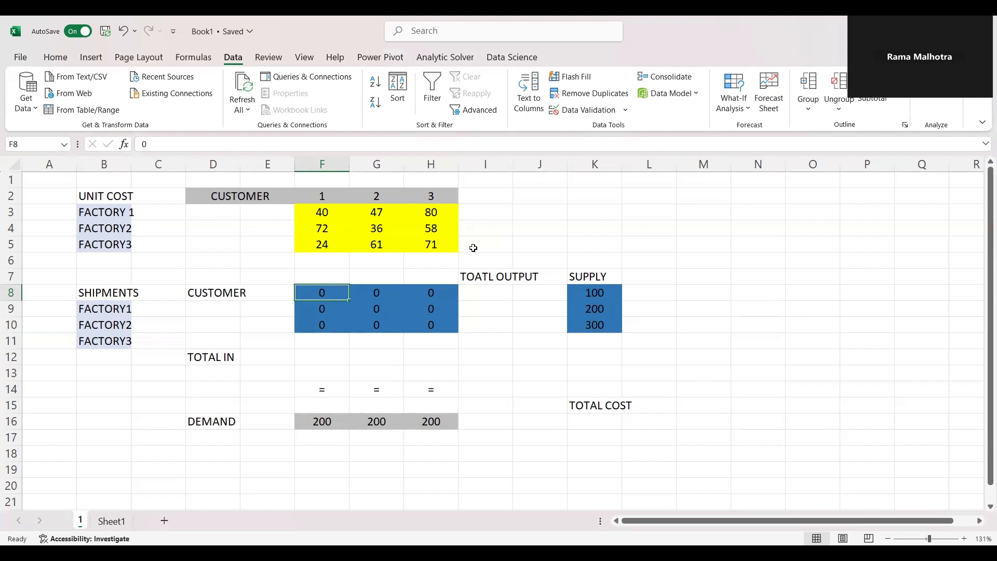
- Examine the shipment cells F8:H10, the supply values in column K and the demand values in row 16
{"action": "left_click", "coordinate": [473, 248]}
{"action": "left_click", "coordinate": [385, 322]}
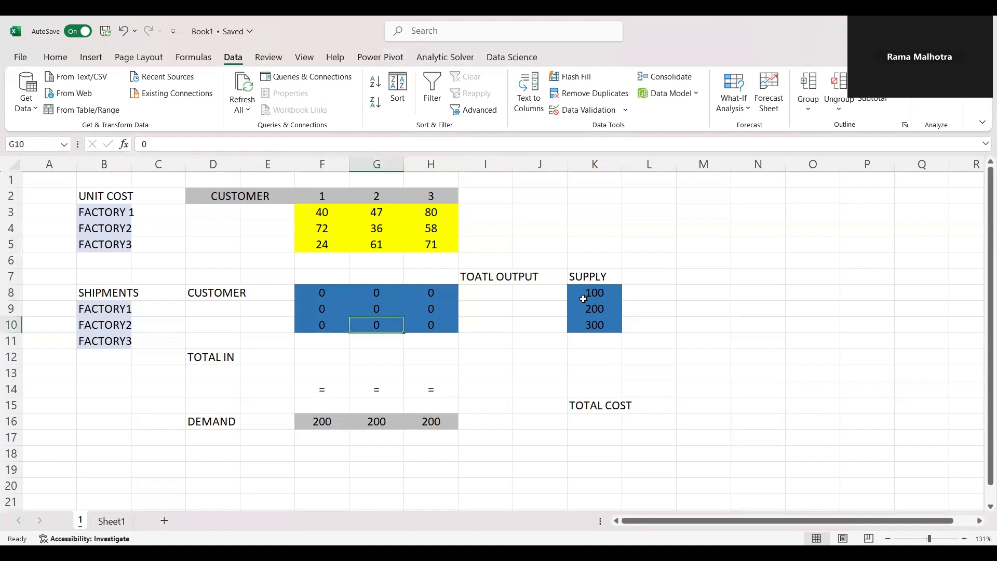
{"action": "left_click", "coordinate": [562, 288]}
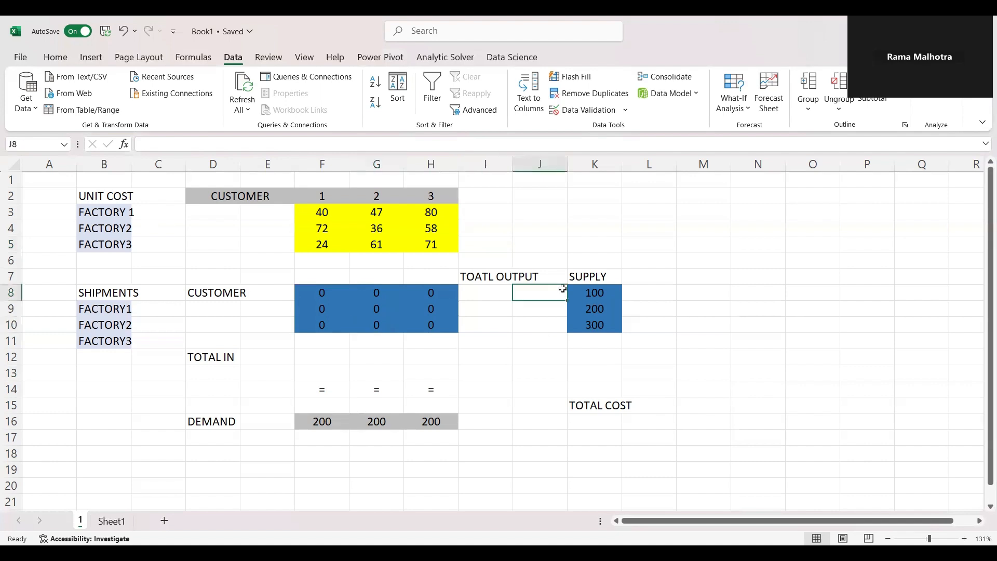
{"action": "left_click_drag", "start_coordinate": [593, 308], "coordinate": [594, 326]}
{"action": "left_click_drag", "start_coordinate": [511, 356], "coordinate": [496, 371]}
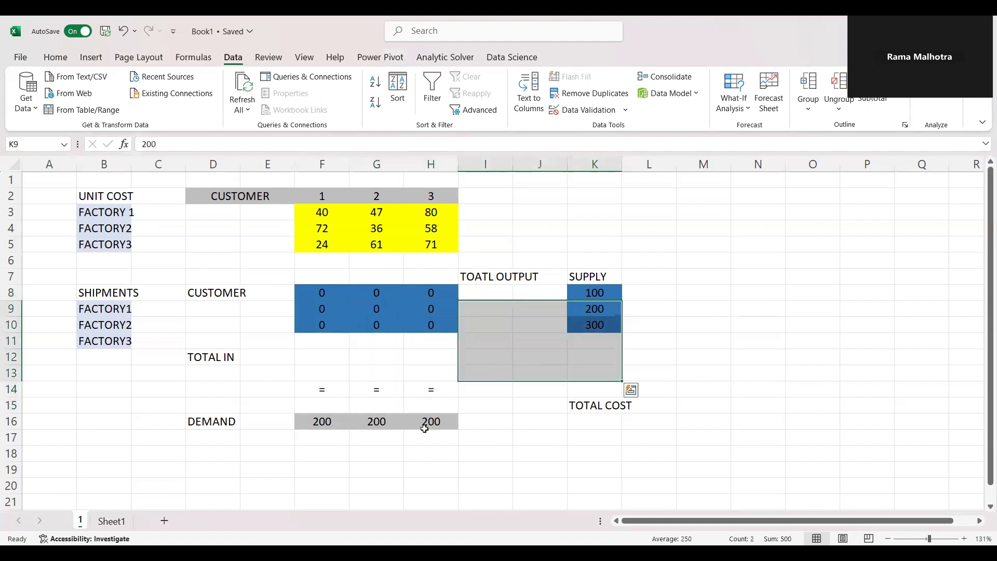
{"action": "left_click", "coordinate": [462, 435]}
{"action": "left_click", "coordinate": [327, 421]}
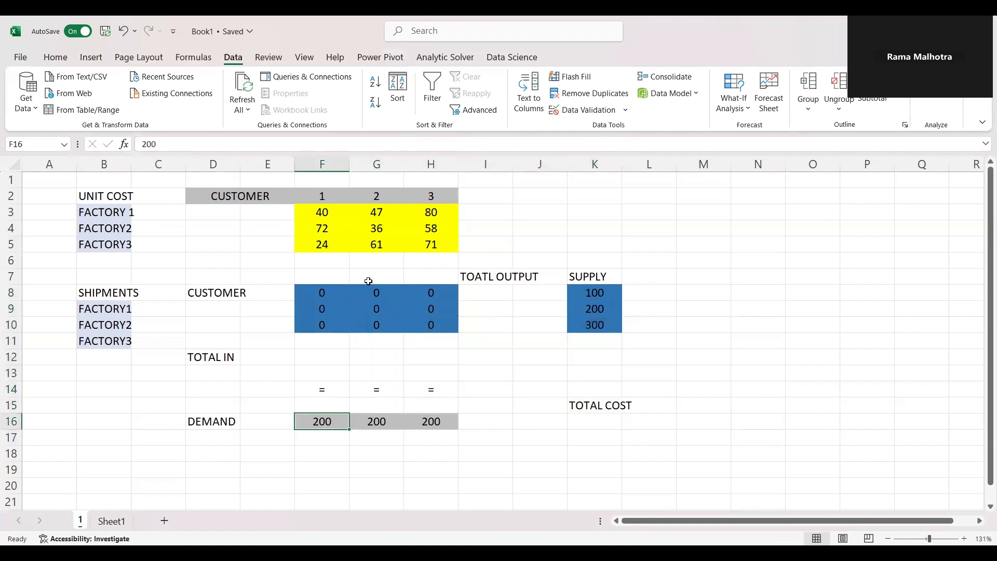
{"action": "left_click", "coordinate": [391, 429]}
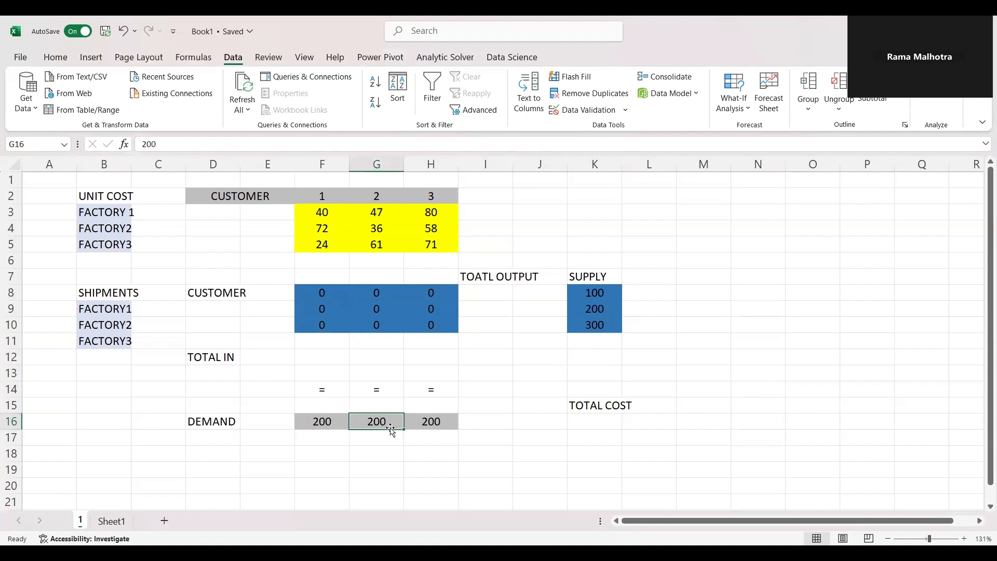
{"action": "left_click", "coordinate": [437, 427]}
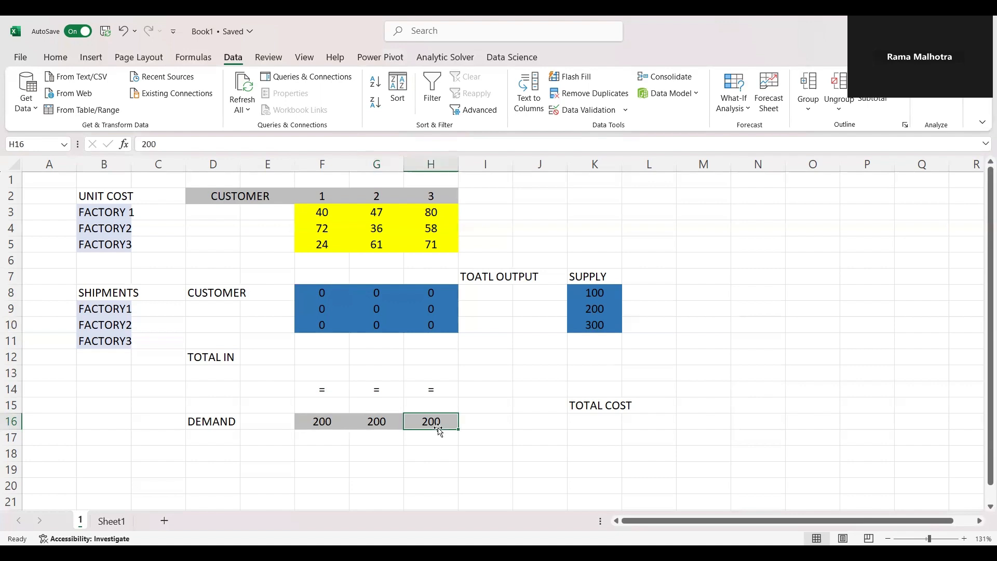
{"action": "left_click", "coordinate": [324, 298]}
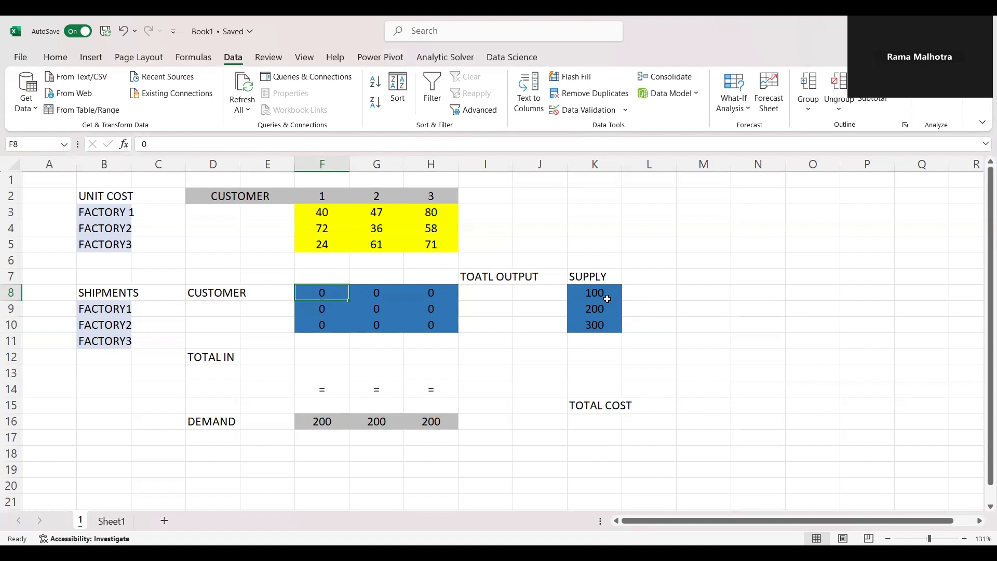
{"action": "left_click", "coordinate": [486, 357]}
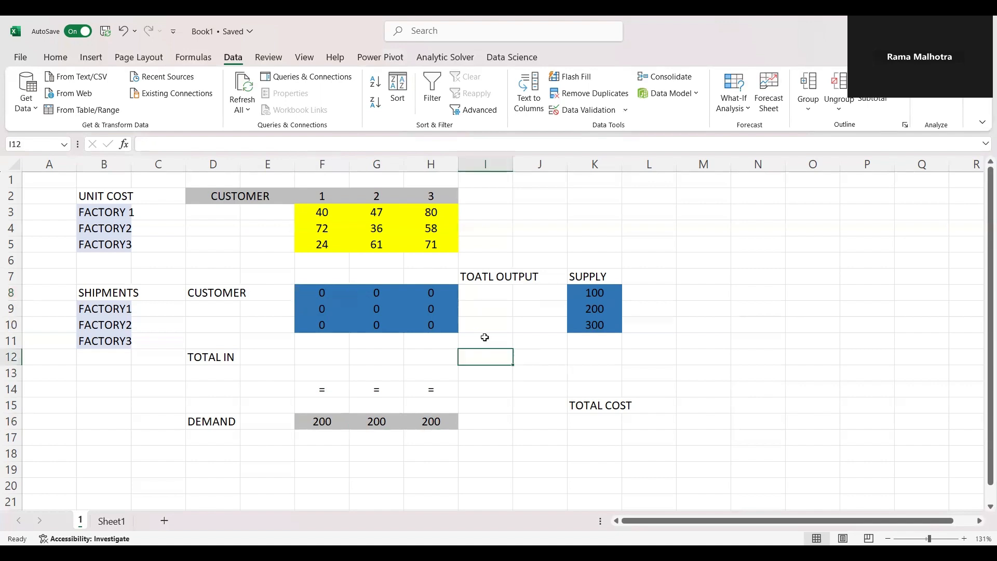
- Enter =SUM(F8:H8) in cell I8 as the total output of the first shipment row
{"action": "left_click", "coordinate": [485, 293]}
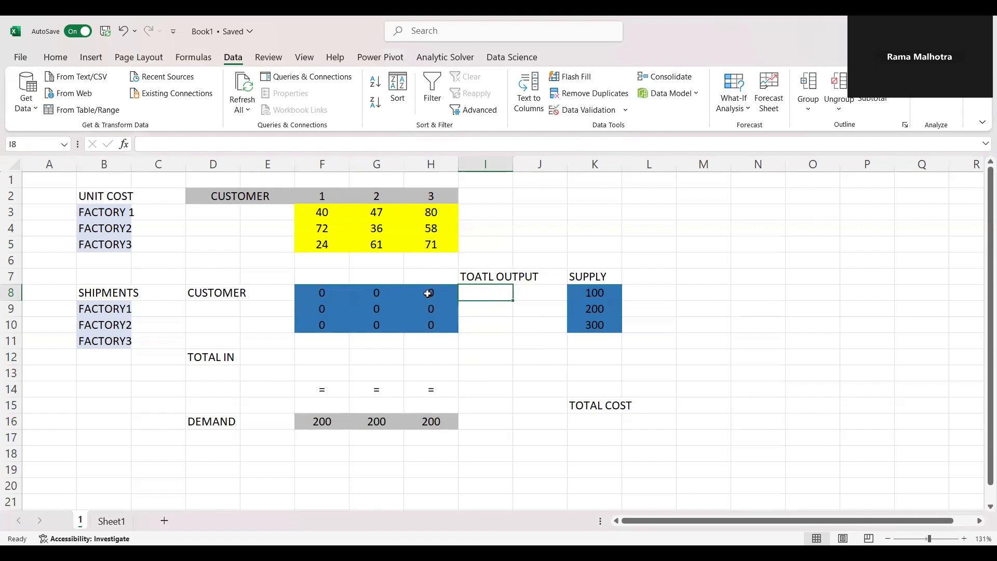
{"action": "type", "text": "=SUM"}
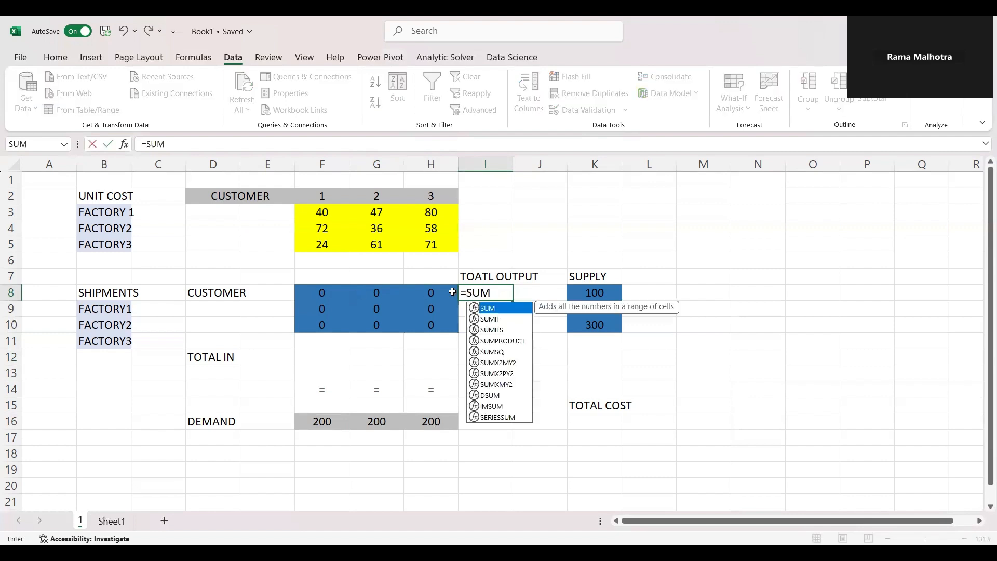
{"action": "type", "text": "("}
{"action": "left_click_drag", "start_coordinate": [296, 292], "coordinate": [421, 290]}
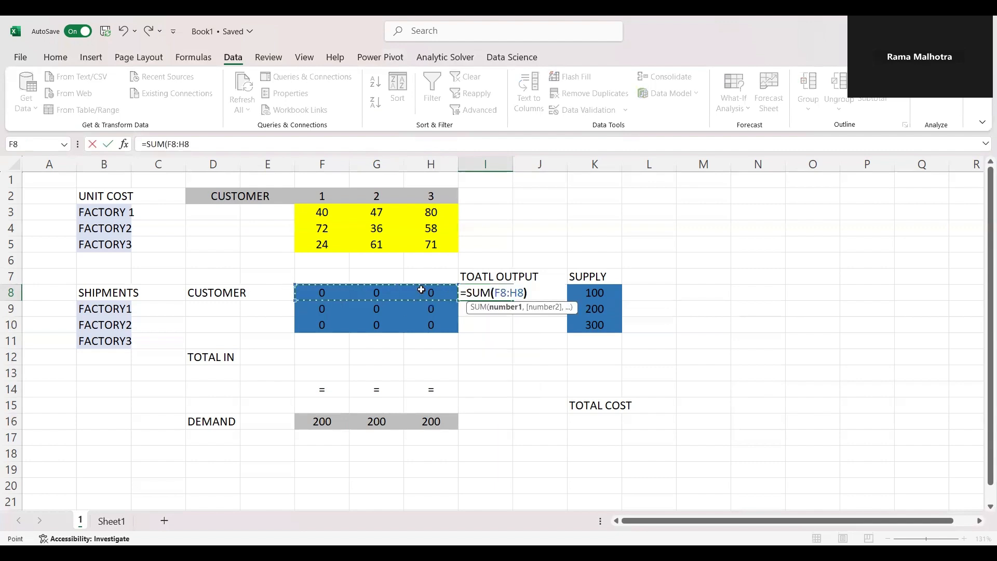
{"action": "key", "text": "Return"}
- Enter =SUM(F9:H9) in cell I9 and fill the formula down to I10
{"action": "type", "text": "="}
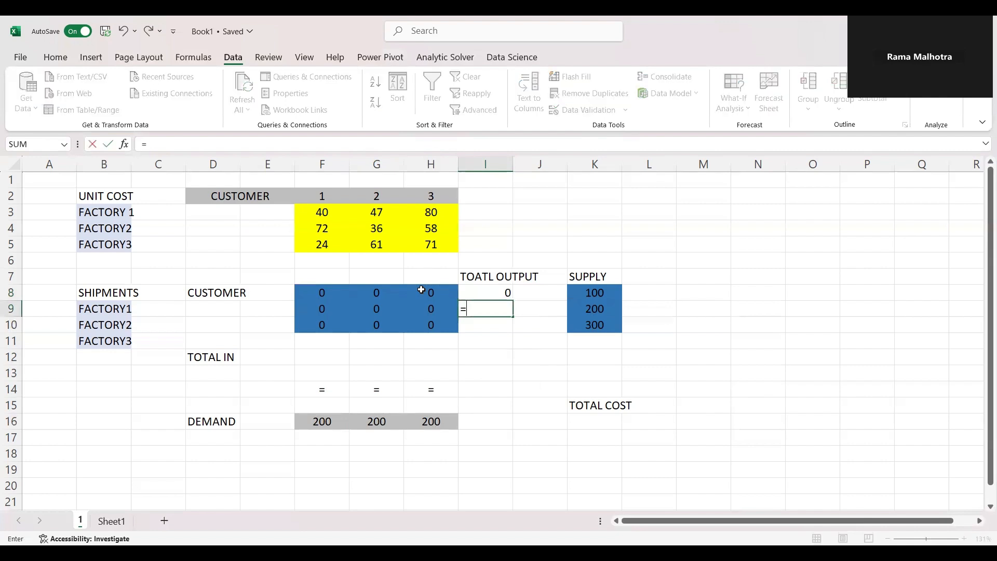
{"action": "type", "text": "SUM("}
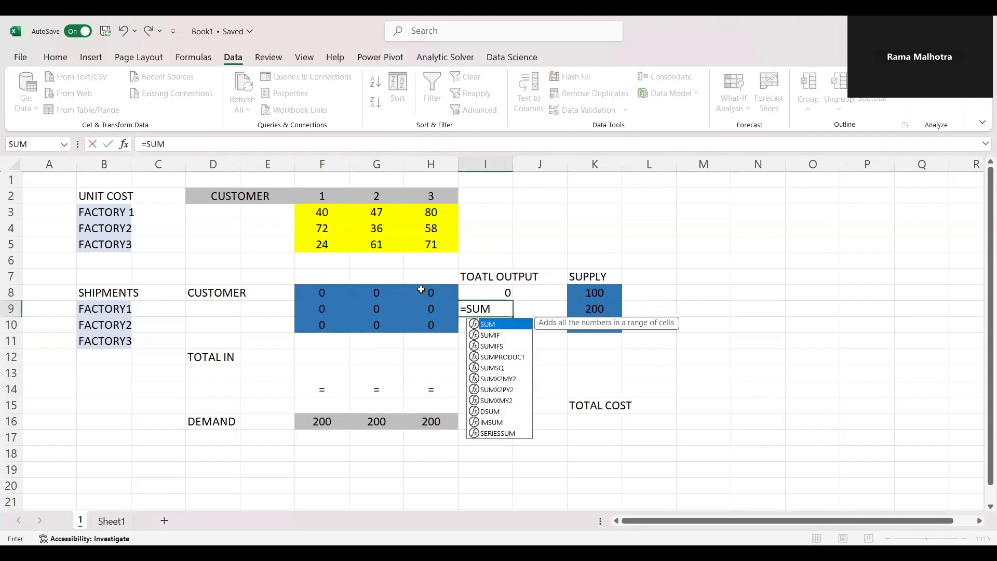
{"action": "left_click", "coordinate": [304, 309]}
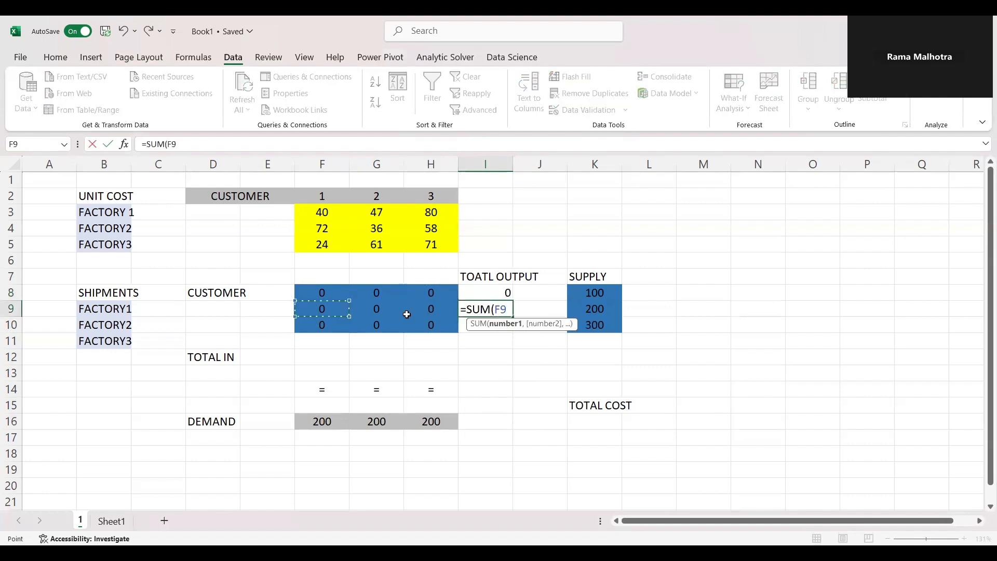
{"action": "left_click", "coordinate": [426, 314], "text": "shift"}
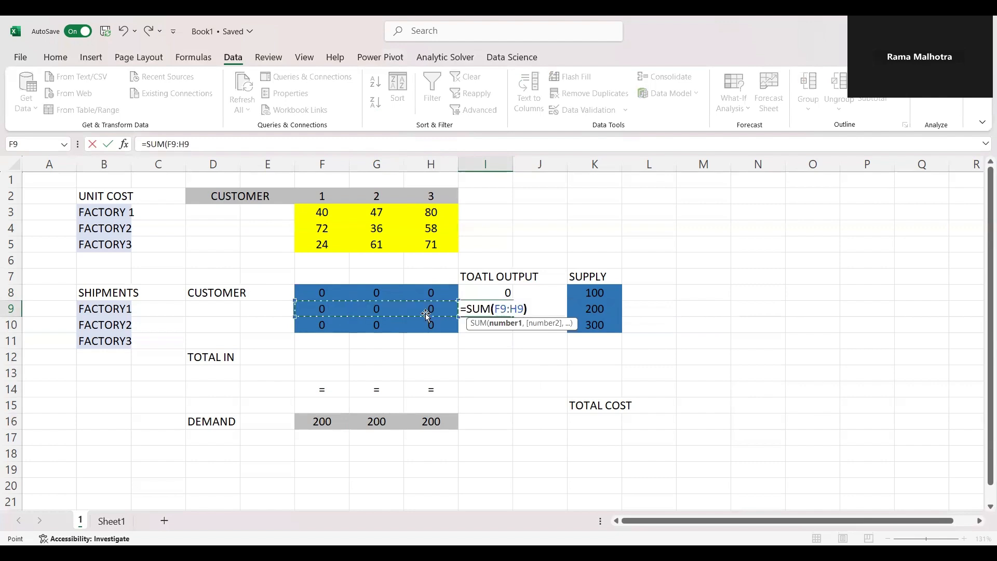
{"action": "key", "text": "Return"}
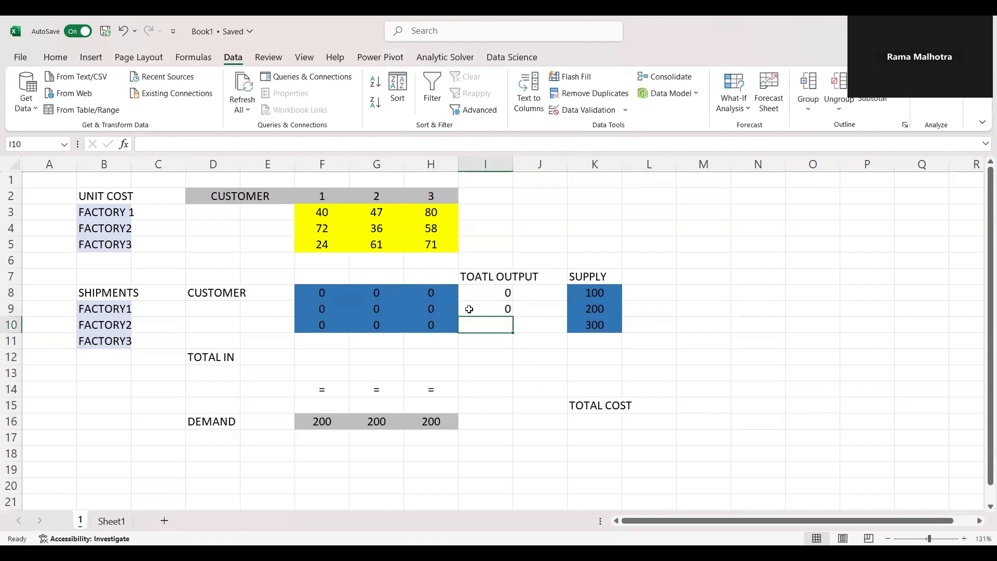
{"action": "left_click", "coordinate": [498, 307]}
{"action": "left_click_drag", "start_coordinate": [513, 315], "coordinate": [509, 333]}
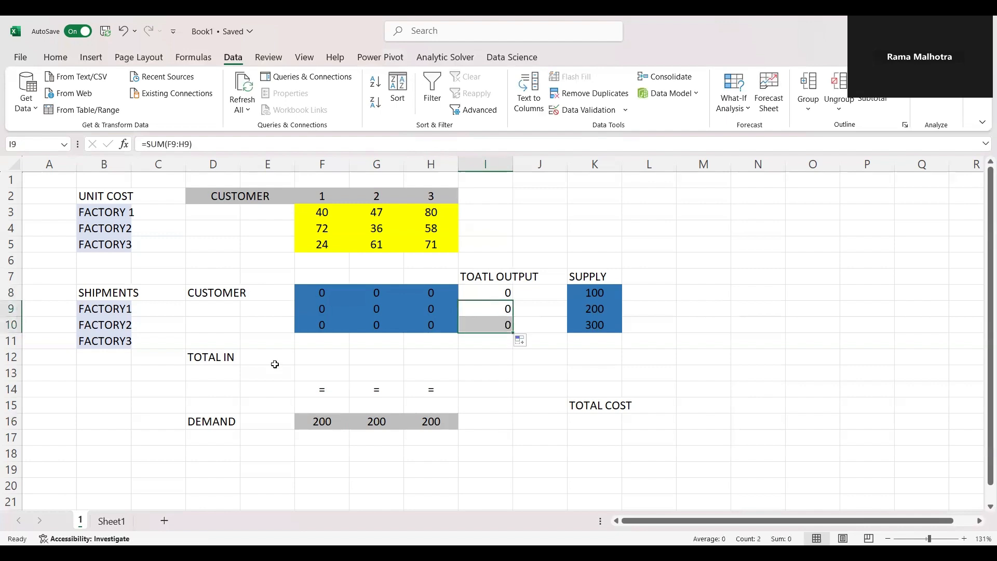
- Enter =SUM(F8:F10) in the TOTAL IN cell F12 and fill it across to H12
{"action": "left_click", "coordinate": [319, 360]}
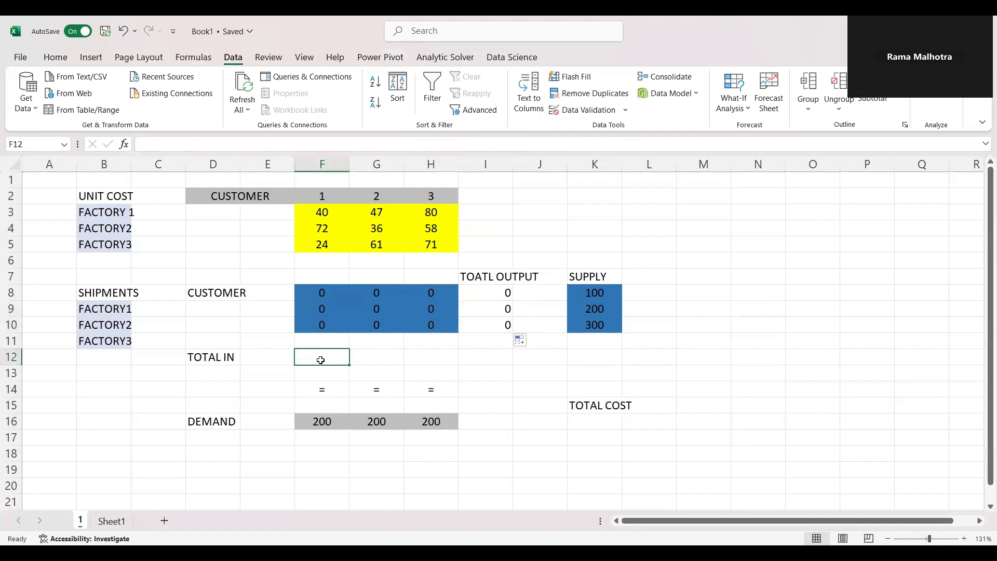
{"action": "type", "text": "=SUM("}
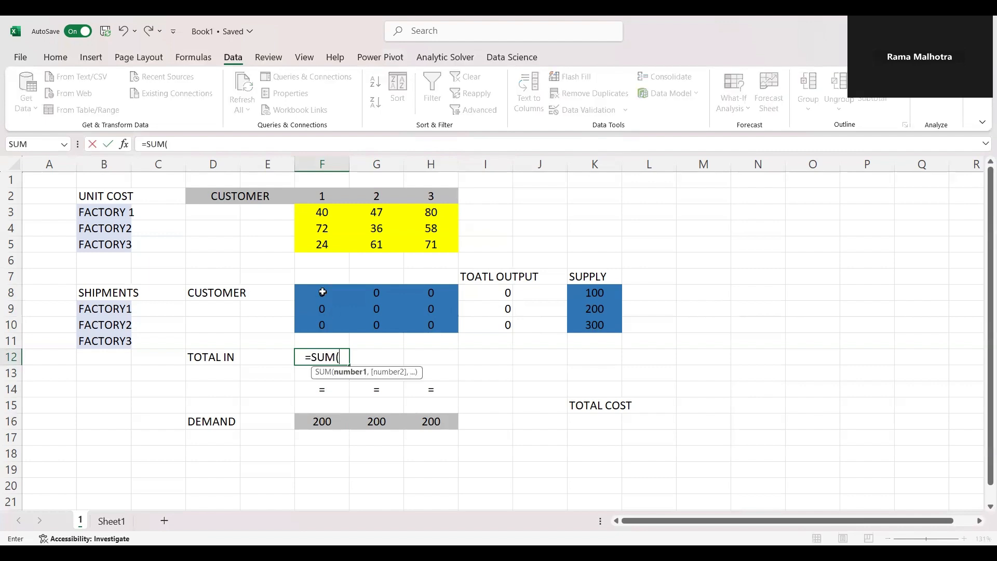
{"action": "left_click", "coordinate": [321, 293]}
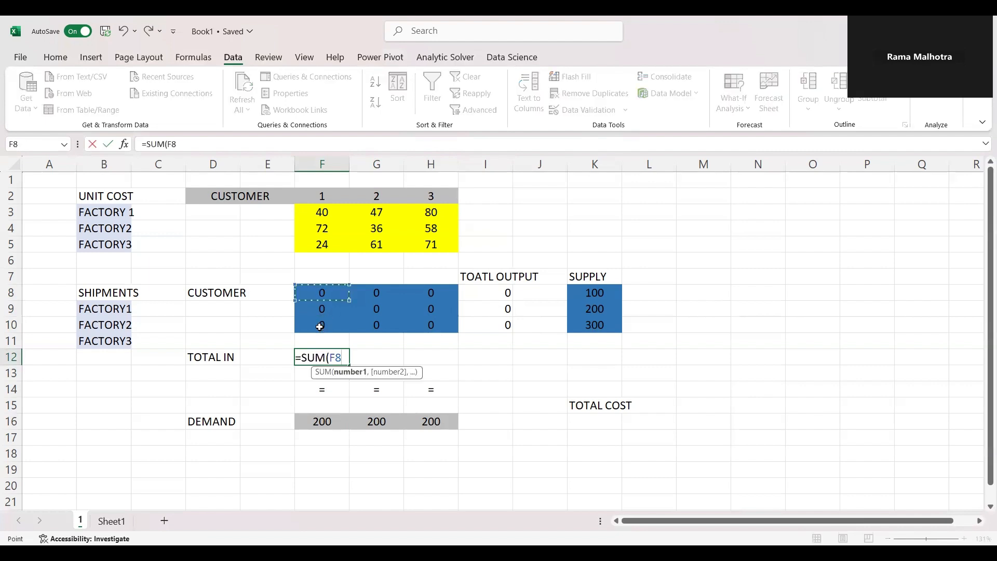
{"action": "left_click", "coordinate": [320, 326], "text": "shift"}
{"action": "key", "text": "Return"}
{"action": "left_click_drag", "start_coordinate": [332, 357], "coordinate": [456, 368]}
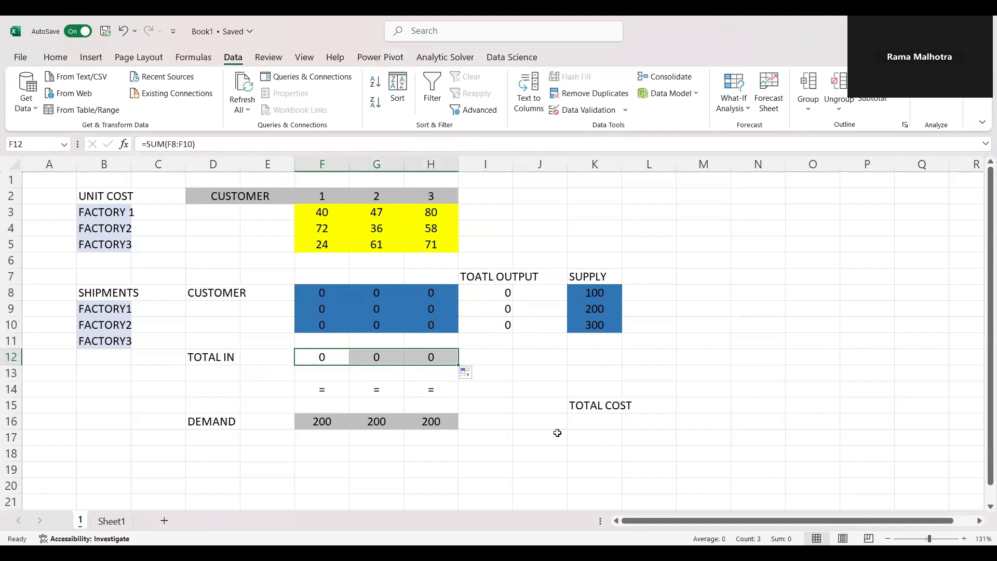
- Calculate the total cost in cell M15 with =SUMPRODUCT(F3:H5,F8:H10), combining unit costs and shipments
{"action": "left_click", "coordinate": [699, 406]}
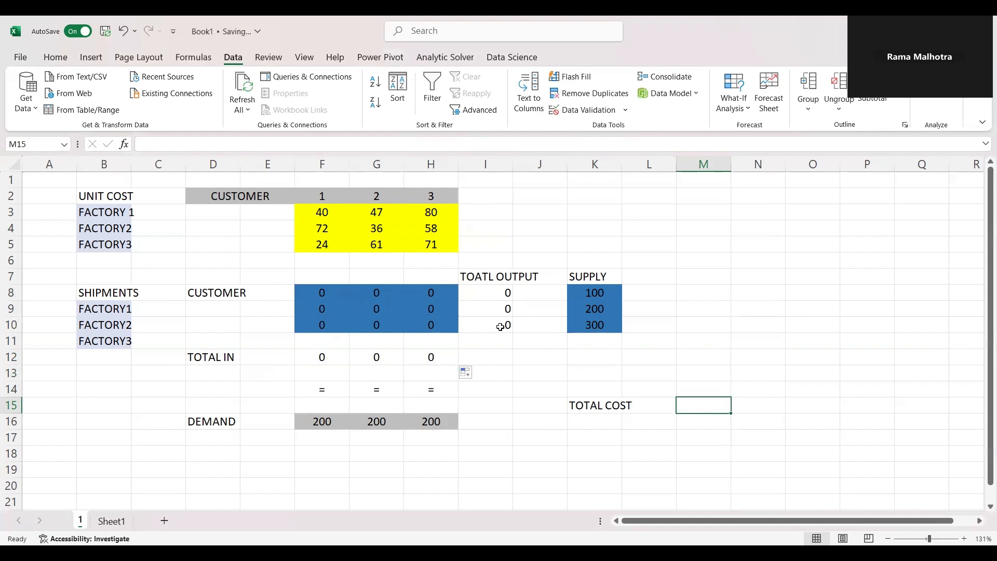
{"action": "type", "text": "="}
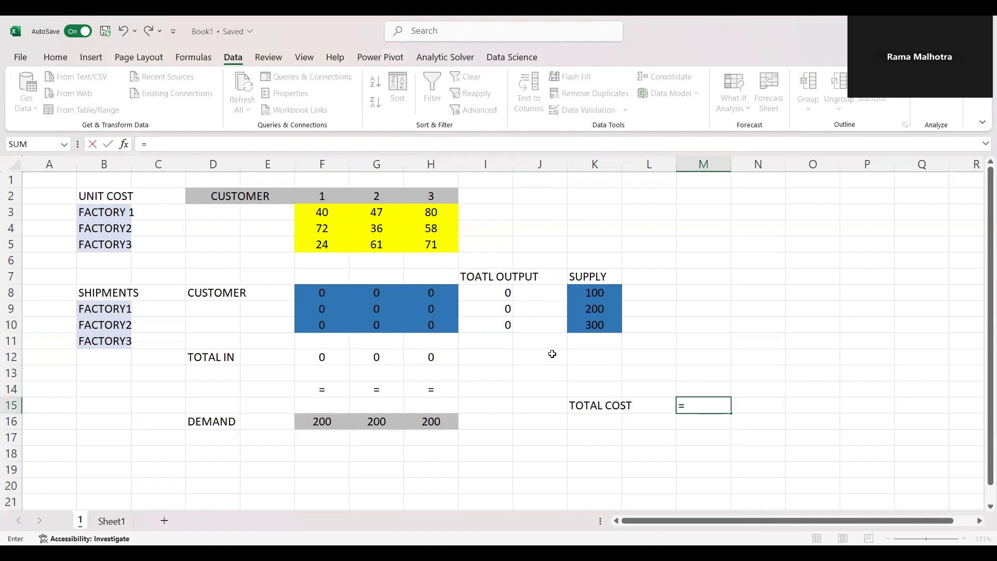
{"action": "type", "text": "SUMPRODUCT"}
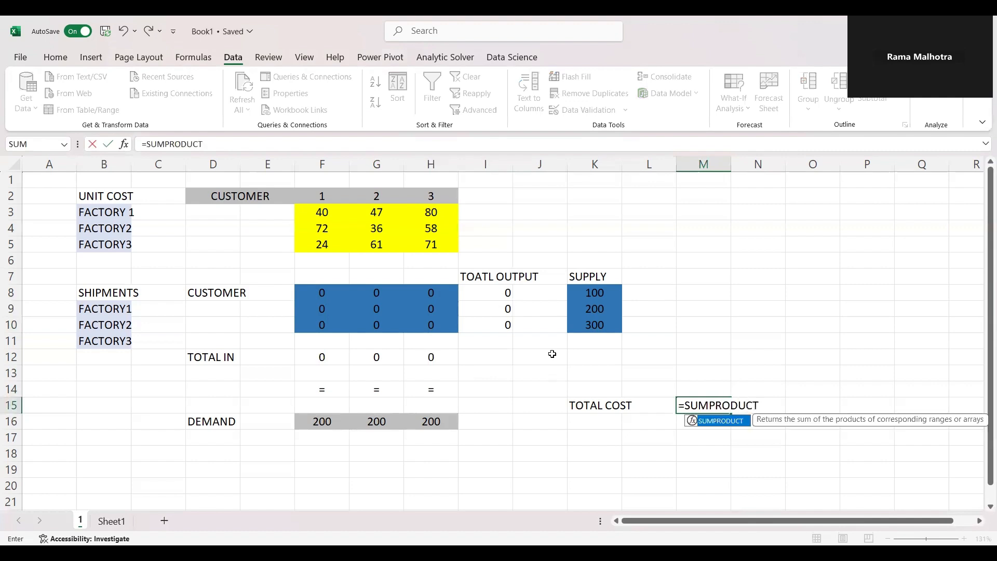
{"action": "type", "text": "("}
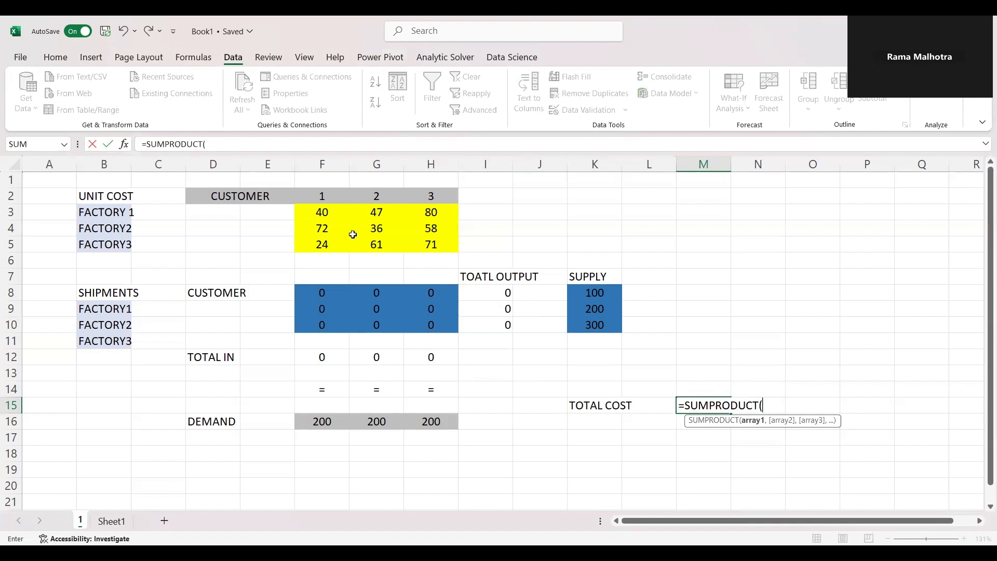
{"action": "left_click_drag", "start_coordinate": [433, 243], "coordinate": [299, 207]}
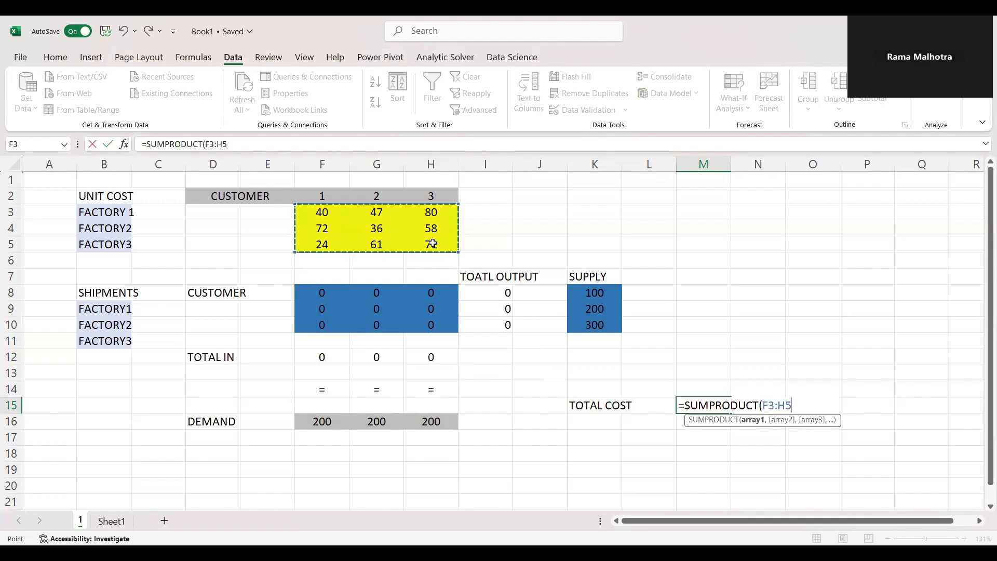
{"action": "type", "text": ","}
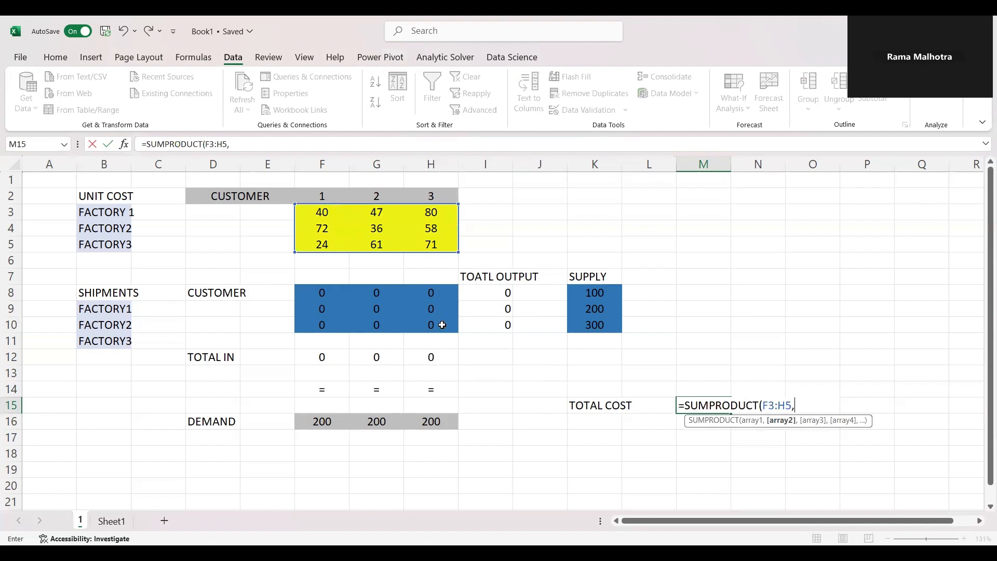
{"action": "left_click_drag", "start_coordinate": [322, 292], "coordinate": [442, 324]}
{"action": "key", "text": "Return"}
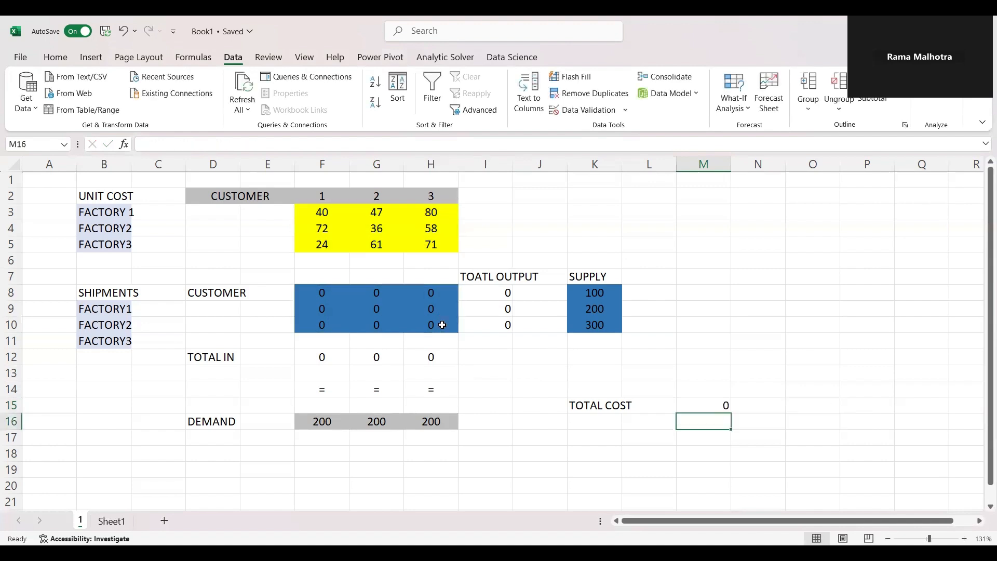
- Display the total cost formula as text in cell N15 with =FORMULATEXT(M15)
{"action": "left_click", "coordinate": [769, 408]}
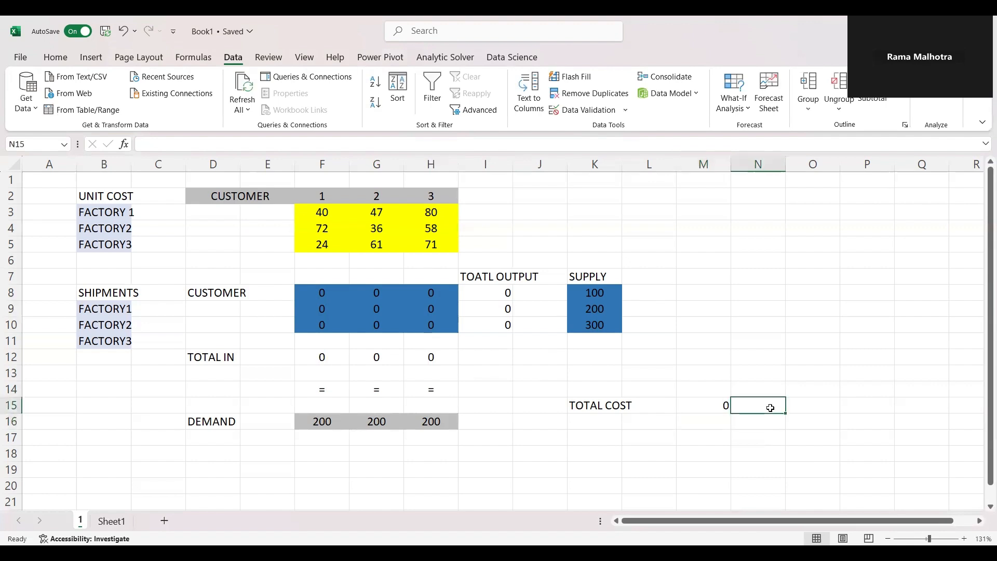
{"action": "left_click", "coordinate": [727, 406]}
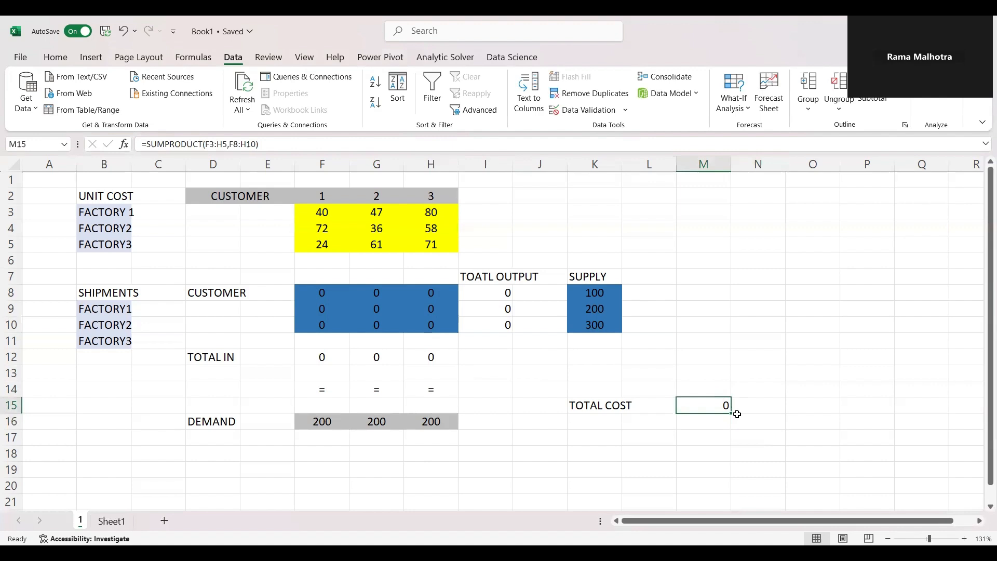
{"action": "left_click", "coordinate": [762, 401]}
{"action": "type", "text": "="}
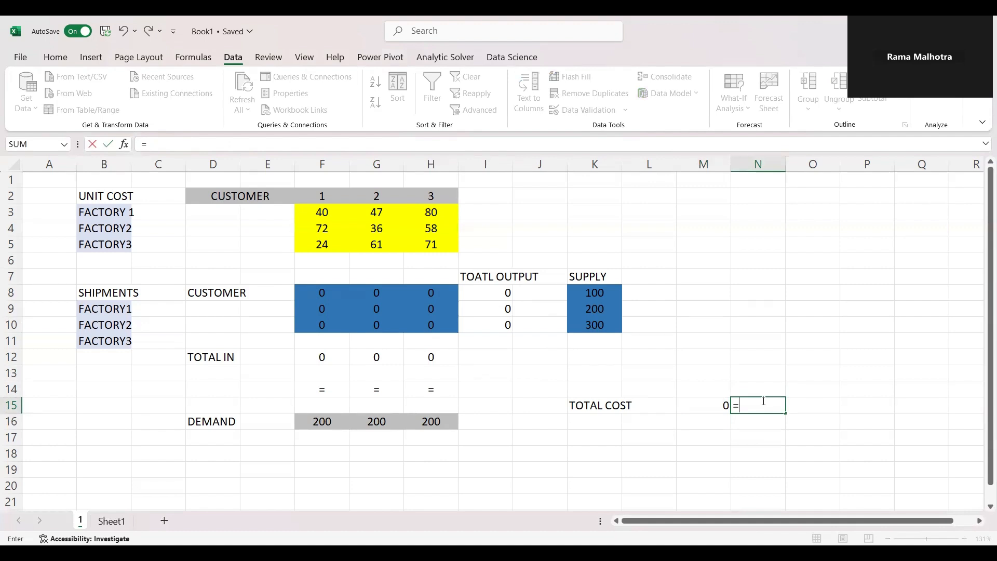
{"action": "type", "text": "FORMULATEXT"}
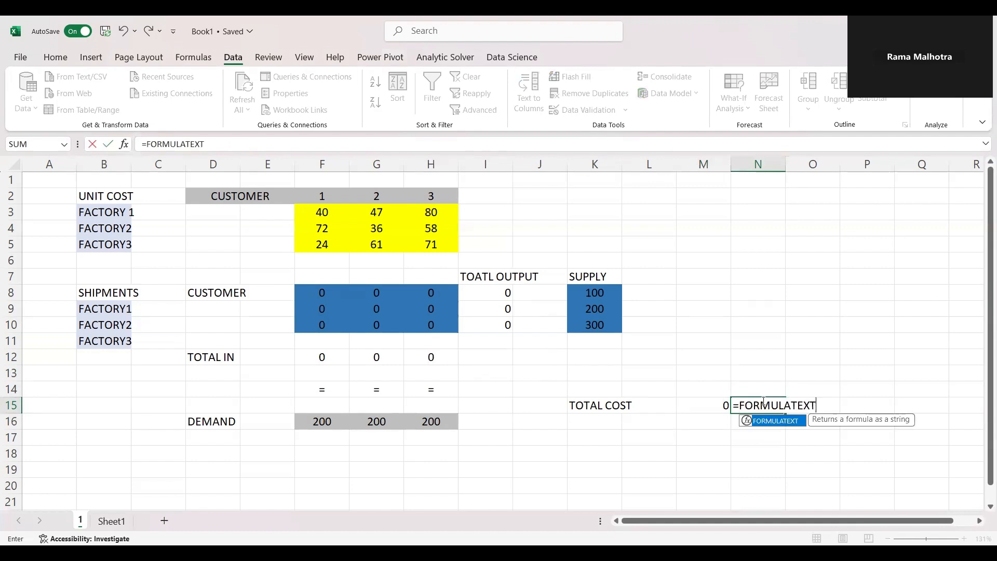
{"action": "type", "text": "("}
{"action": "left_click", "coordinate": [710, 407]}
{"action": "type", "text": ")"}
{"action": "key", "text": "Return"}
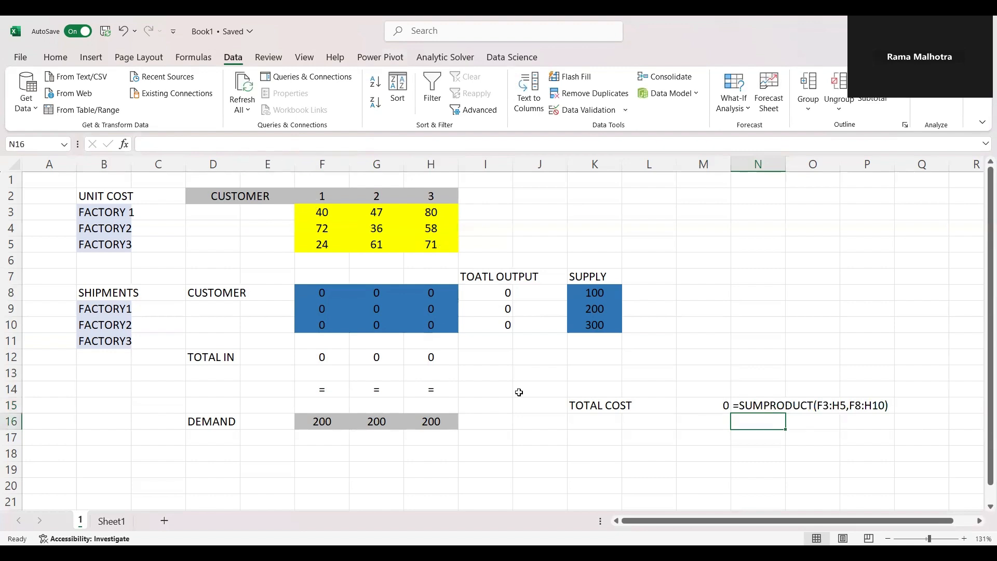
- Display the total output formulas as text with =FORMULATEXT(I8) in cell L8, filled down to L10
{"action": "left_click", "coordinate": [647, 295]}
{"action": "type", "text": "="}
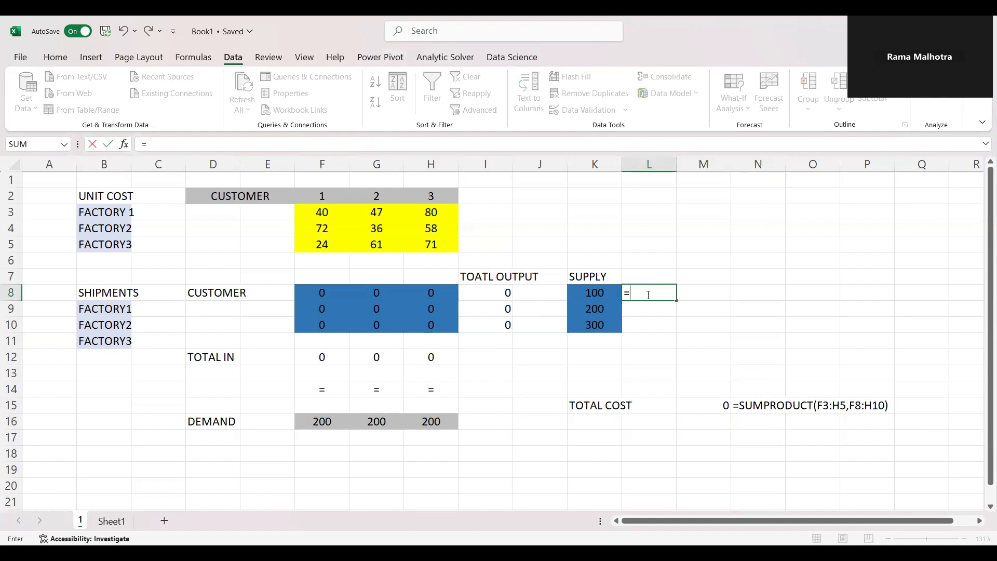
{"action": "type", "text": "FORMULATEXT"}
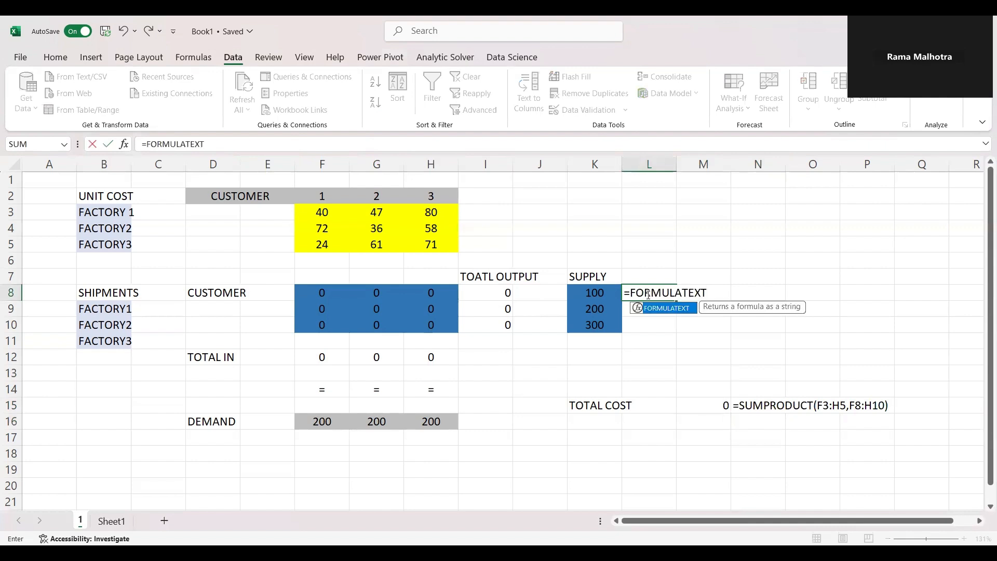
{"action": "type", "text": "("}
{"action": "left_click", "coordinate": [483, 290]}
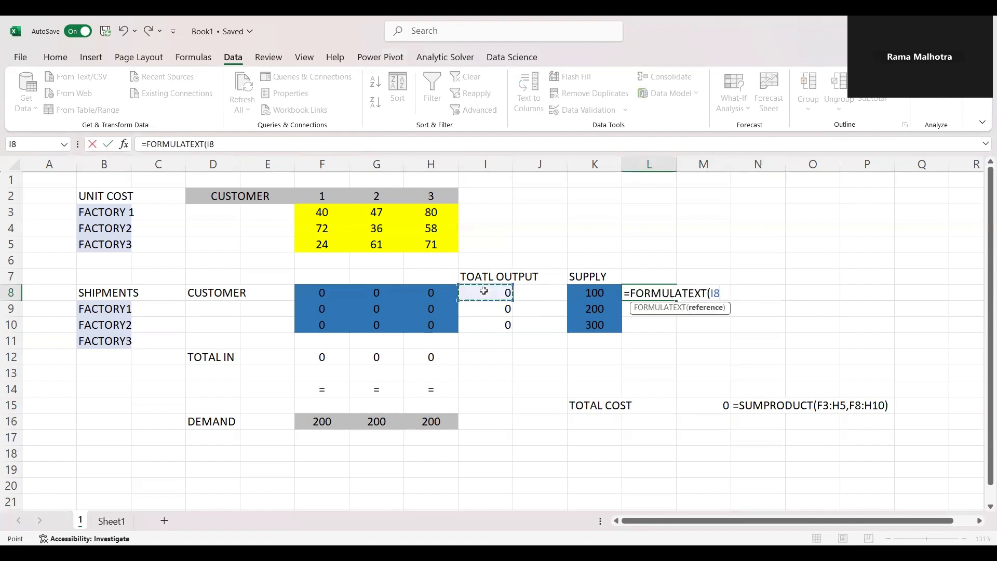
{"action": "type", "text": ")"}
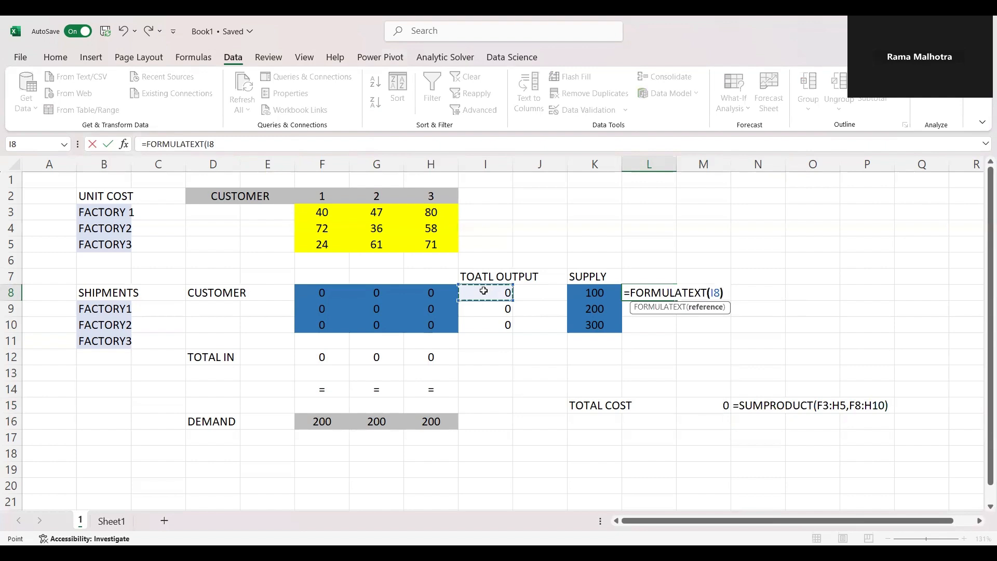
{"action": "key", "text": "Return"}
{"action": "left_click_drag", "start_coordinate": [644, 296], "coordinate": [676, 332]}
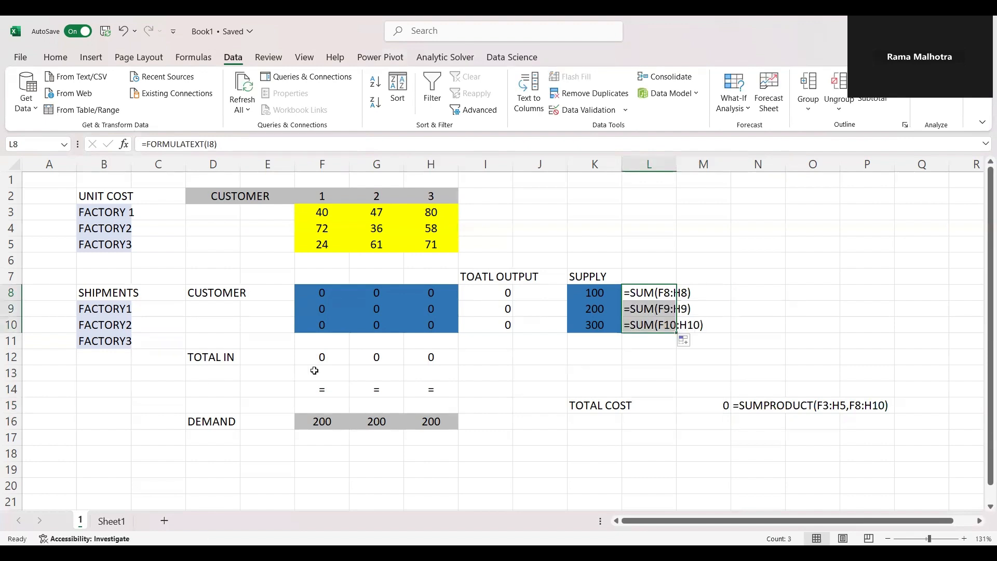
- Display the TOTAL IN formulas as text with =FORMULATEXT(F12) in cell F13, filled across to H13
{"action": "left_click", "coordinate": [314, 371]}
{"action": "type", "text": "=S"}
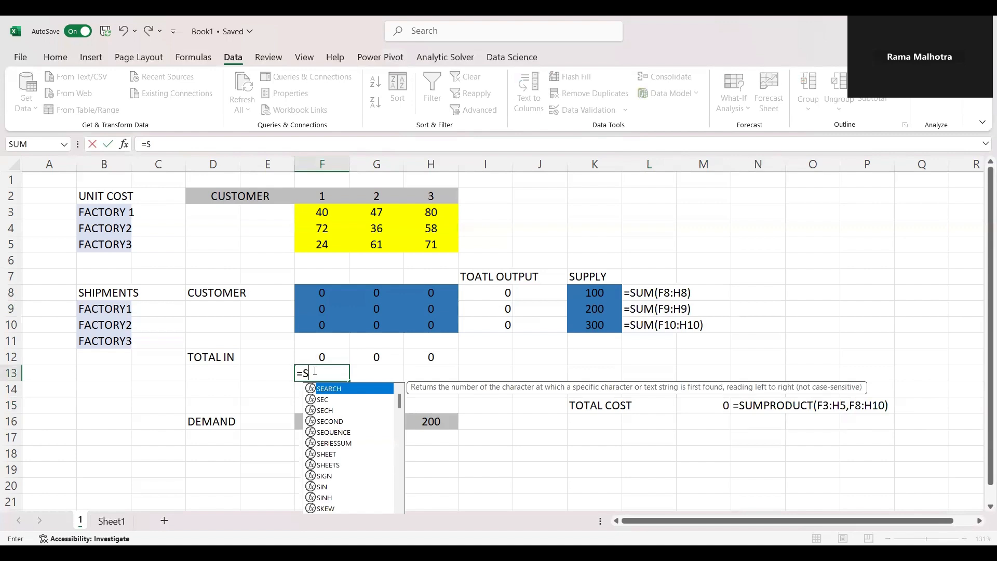
{"action": "key", "text": "BackSpace"}
{"action": "type", "text": "FORMULATEXT"}
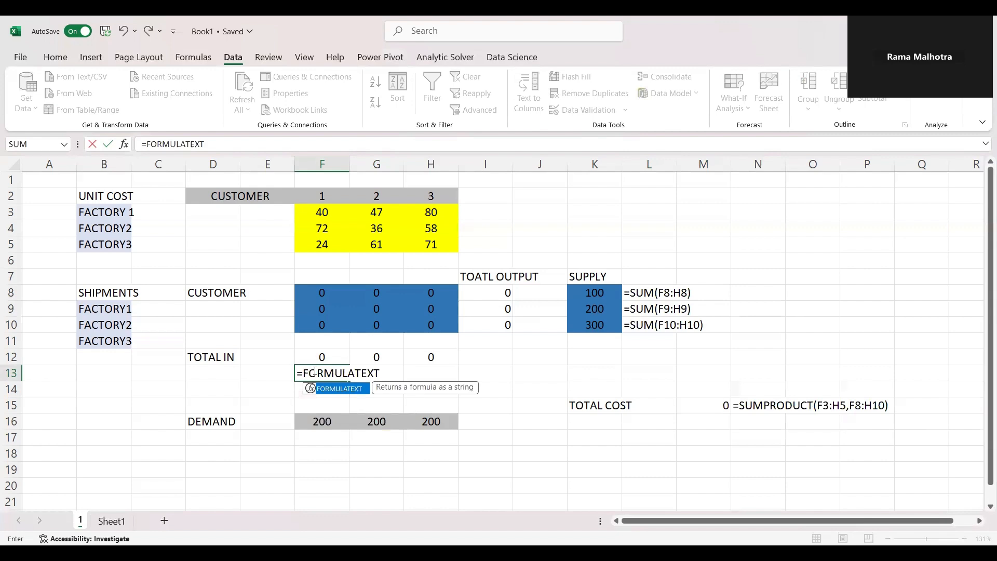
{"action": "type", "text": "("}
{"action": "left_click", "coordinate": [310, 353]}
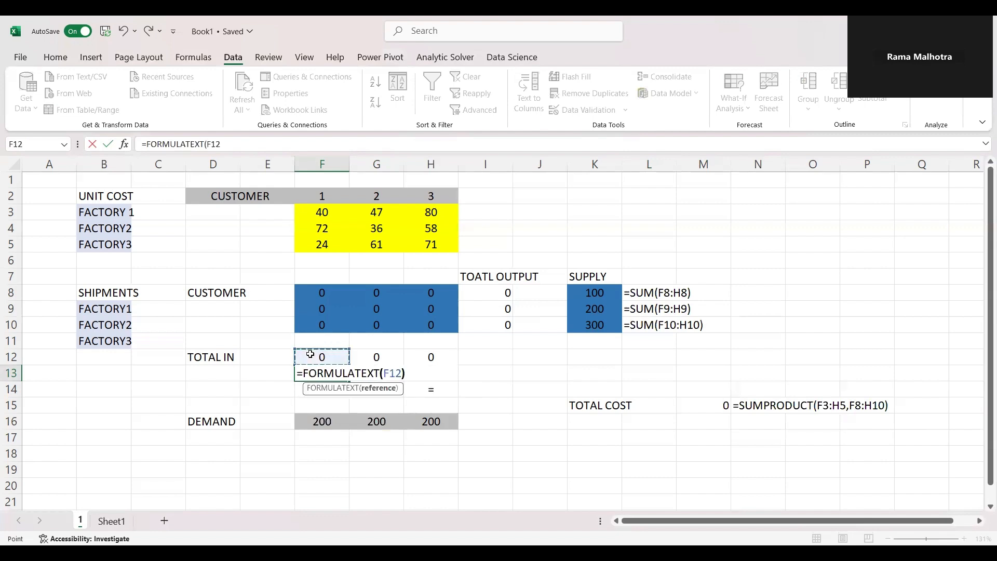
{"action": "key", "text": "Return"}
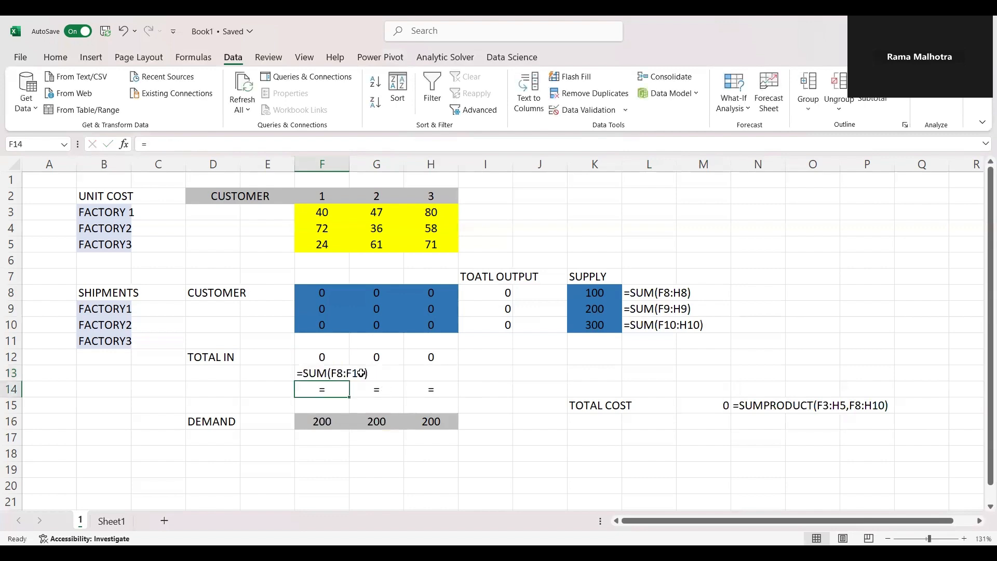
{"action": "left_click", "coordinate": [344, 372]}
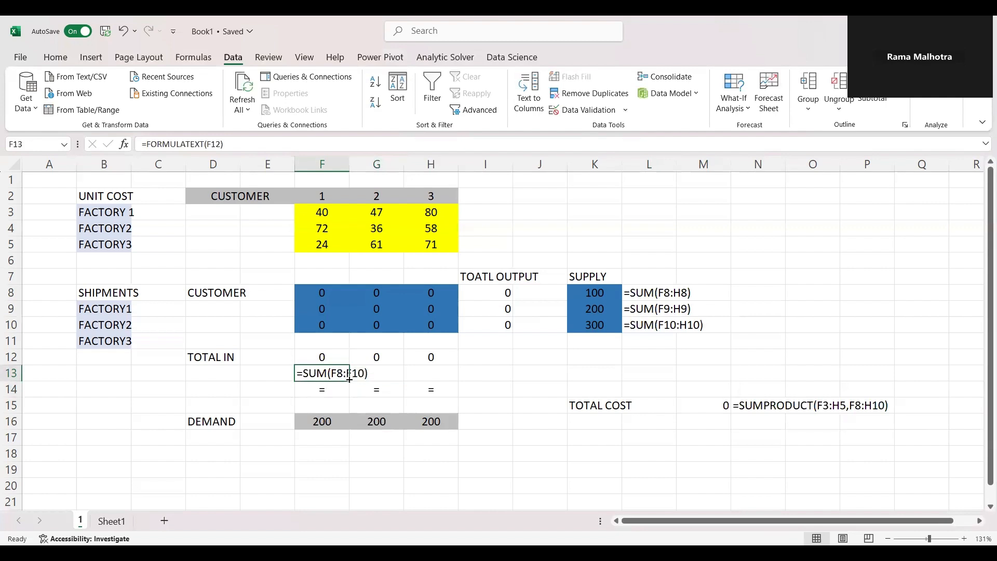
{"action": "left_click_drag", "start_coordinate": [349, 379], "coordinate": [441, 375]}
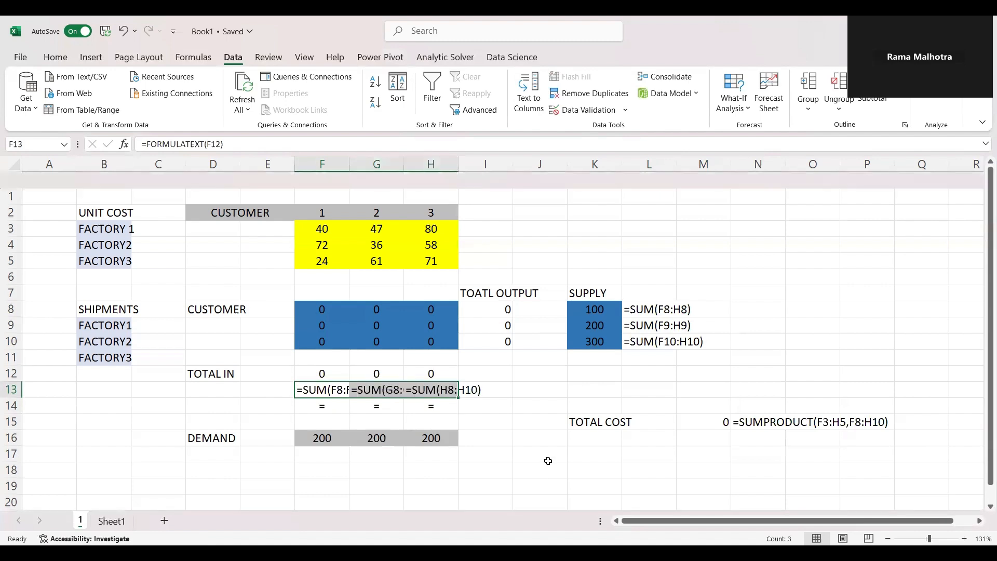
- Open Solver for the total cost model and set its objective to cell M15
{"action": "left_click", "coordinate": [714, 412]}
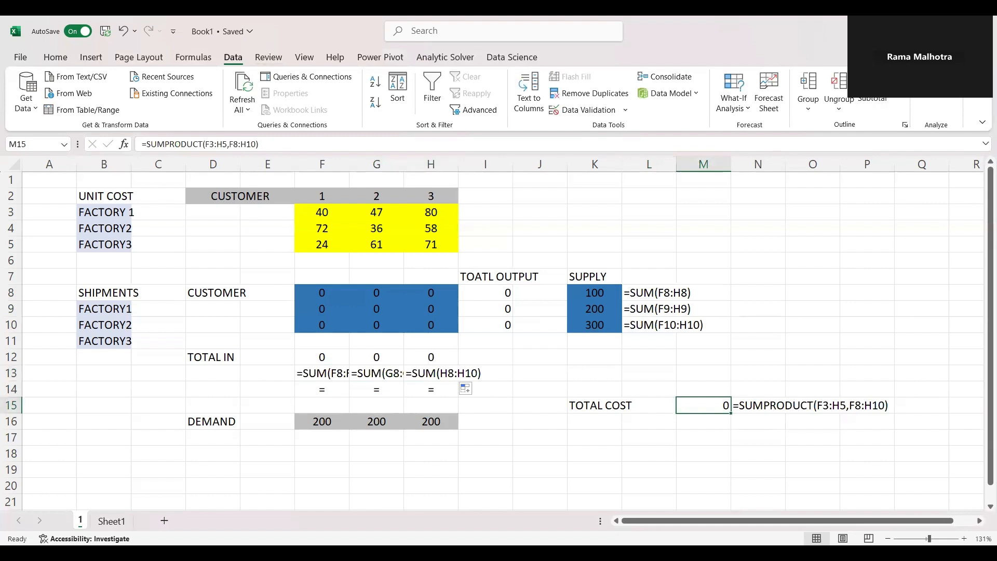
{"action": "left_click", "coordinate": [934, 77]}
{"action": "left_click", "coordinate": [492, 79]}
{"action": "left_click_drag", "start_coordinate": [492, 79], "coordinate": [463, 79]}
{"action": "left_click", "coordinate": [475, 77]}
{"action": "double_click", "coordinate": [476, 77]}
{"action": "key", "text": "BackSpace"}
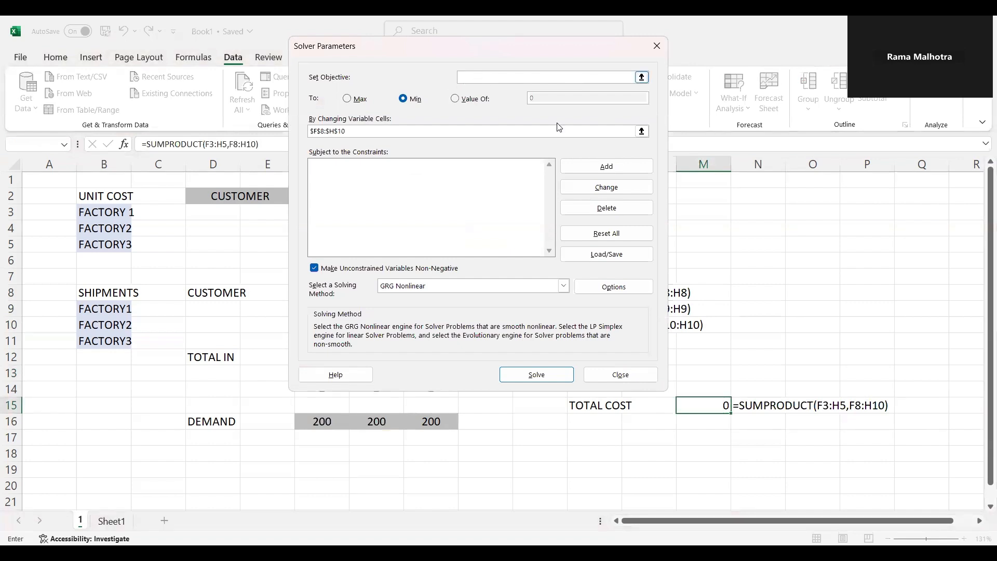
{"action": "left_click", "coordinate": [690, 408]}
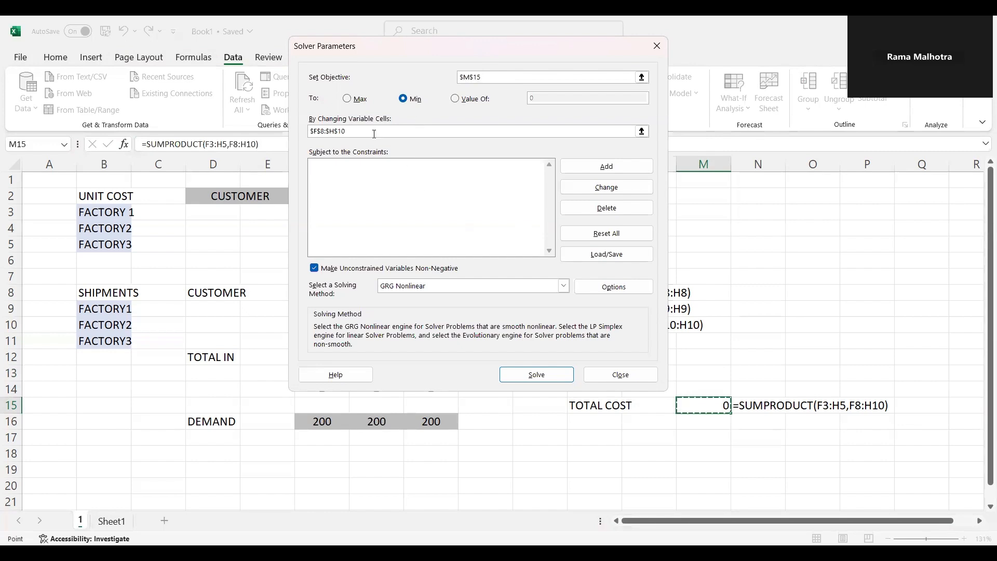
- Replace Solver's changing variable cells with the shipments range F8:H10
{"action": "left_click_drag", "start_coordinate": [372, 136], "coordinate": [304, 132]}
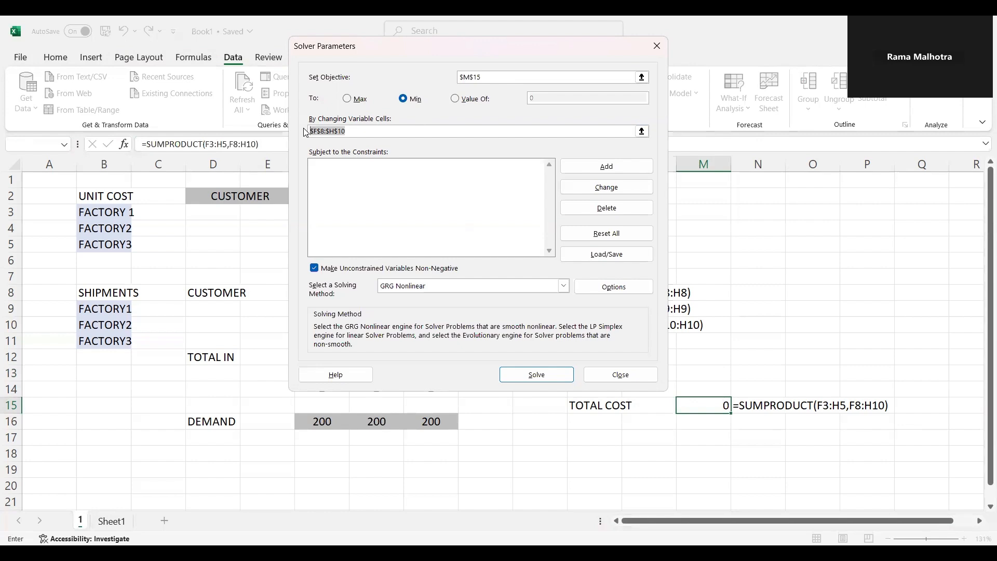
{"action": "key", "text": "BackSpace"}
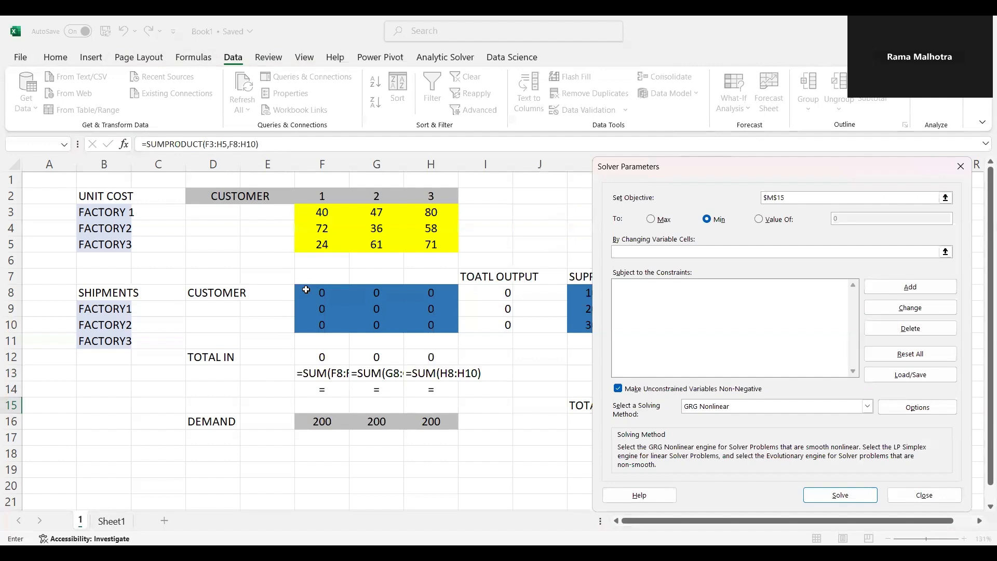
{"action": "left_click", "coordinate": [307, 291]}
{"action": "left_click", "coordinate": [423, 325], "text": "shift"}
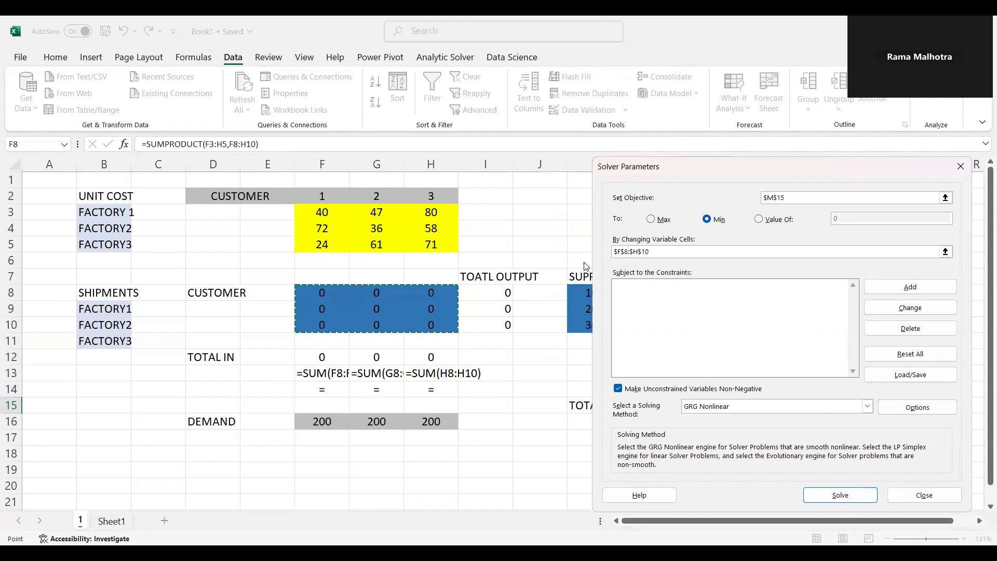
- Add a Solver constraint requiring the total output I8:I10 to equal the supply K8:K10
{"action": "left_click", "coordinate": [891, 286]}
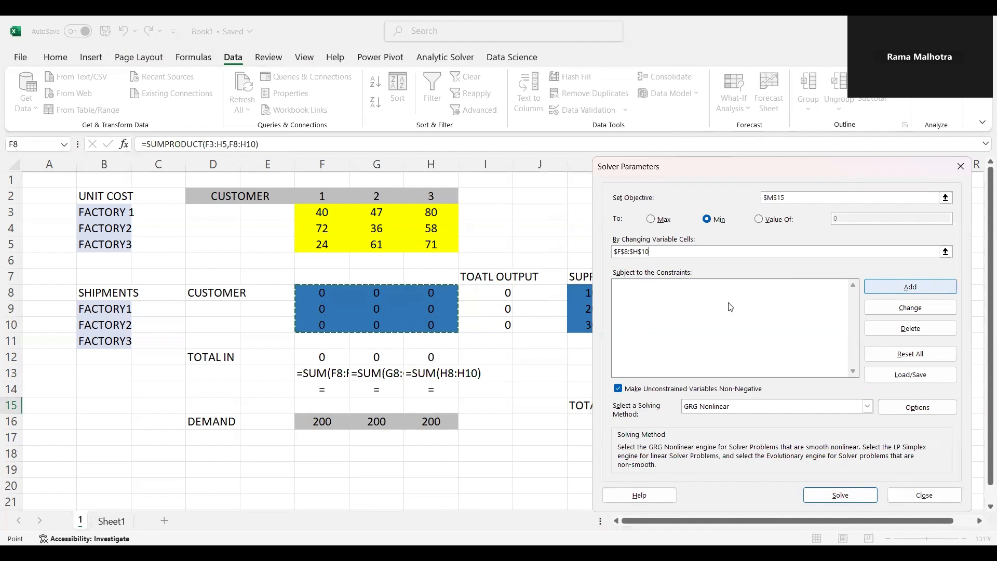
{"action": "left_click", "coordinate": [470, 295]}
{"action": "left_click_drag", "start_coordinate": [503, 318], "coordinate": [503, 321]}
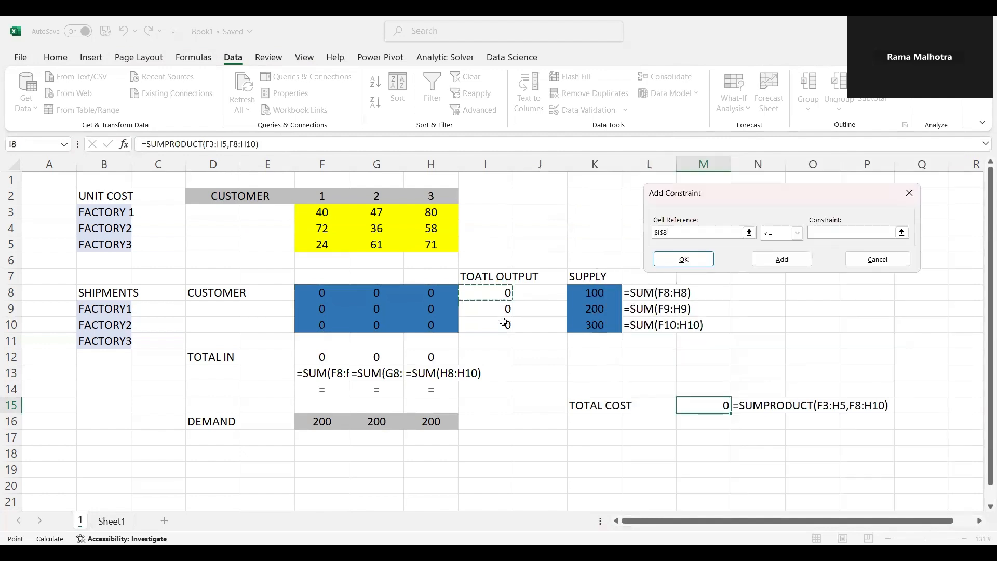
{"action": "left_click", "coordinate": [798, 232]}
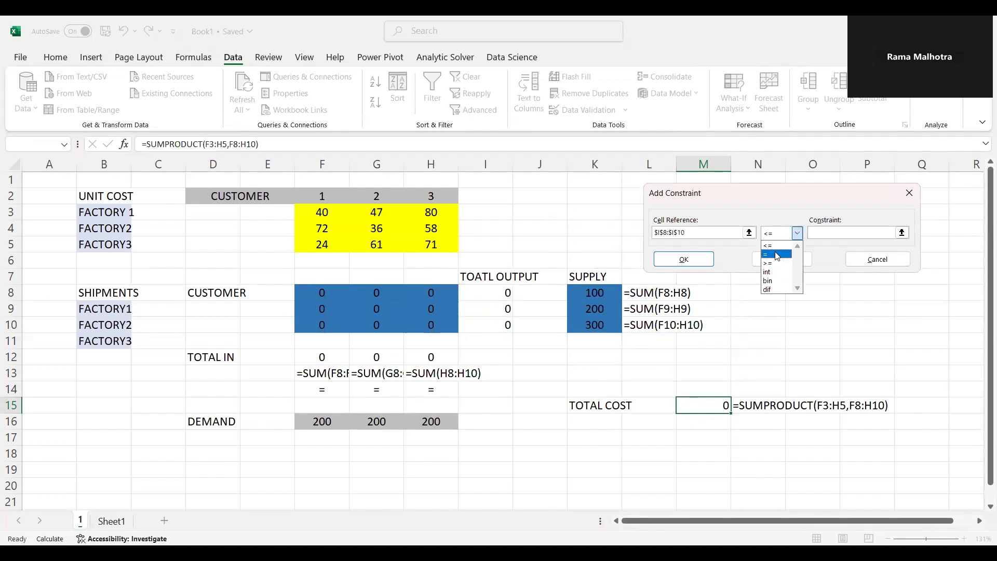
{"action": "left_click", "coordinate": [777, 255]}
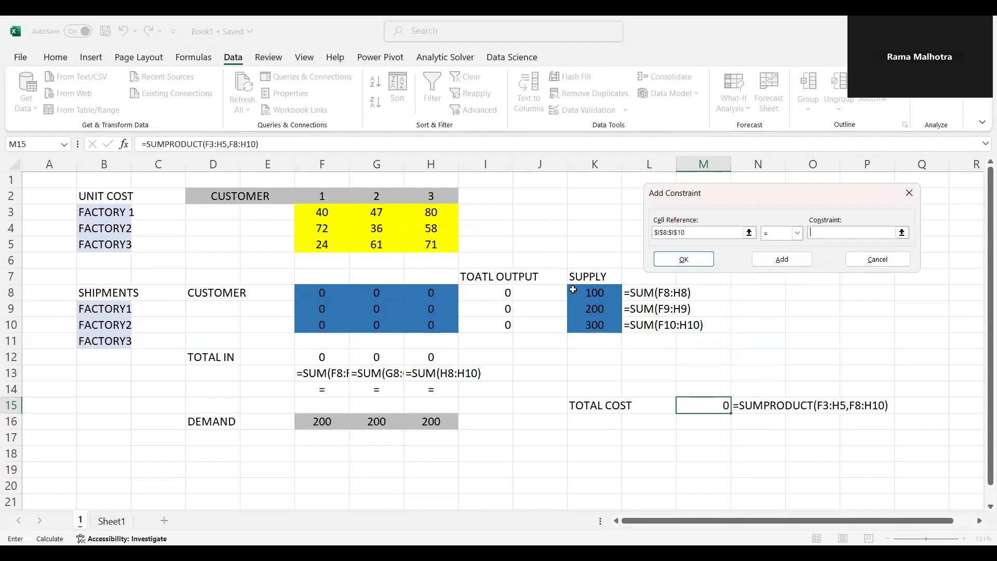
{"action": "left_click_drag", "start_coordinate": [594, 292], "coordinate": [602, 321]}
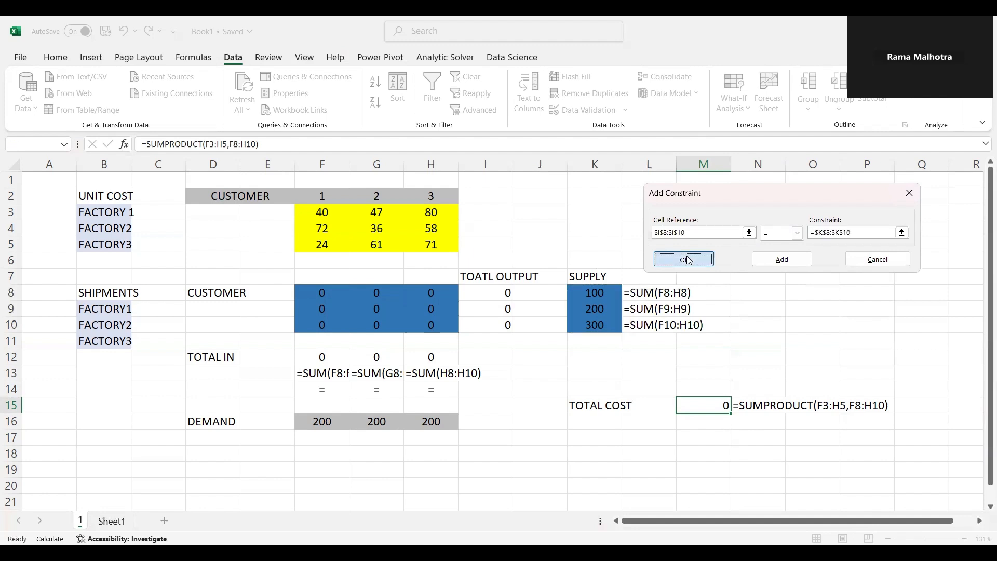
{"action": "left_click", "coordinate": [686, 259]}
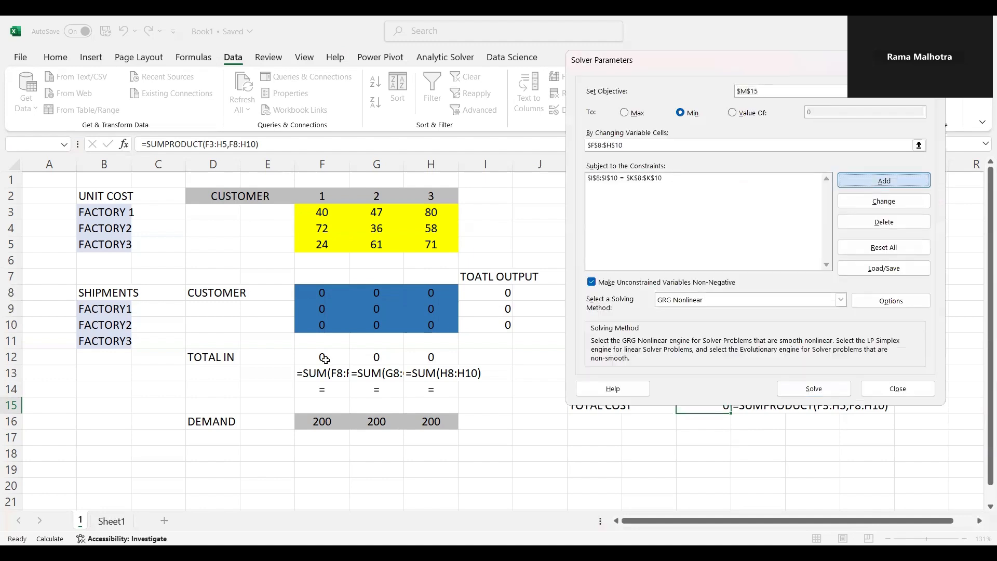
- Add a Solver constraint requiring the TOTAL IN cells F12:H12 to equal the demand F16:H16
{"action": "left_click", "coordinate": [882, 181]}
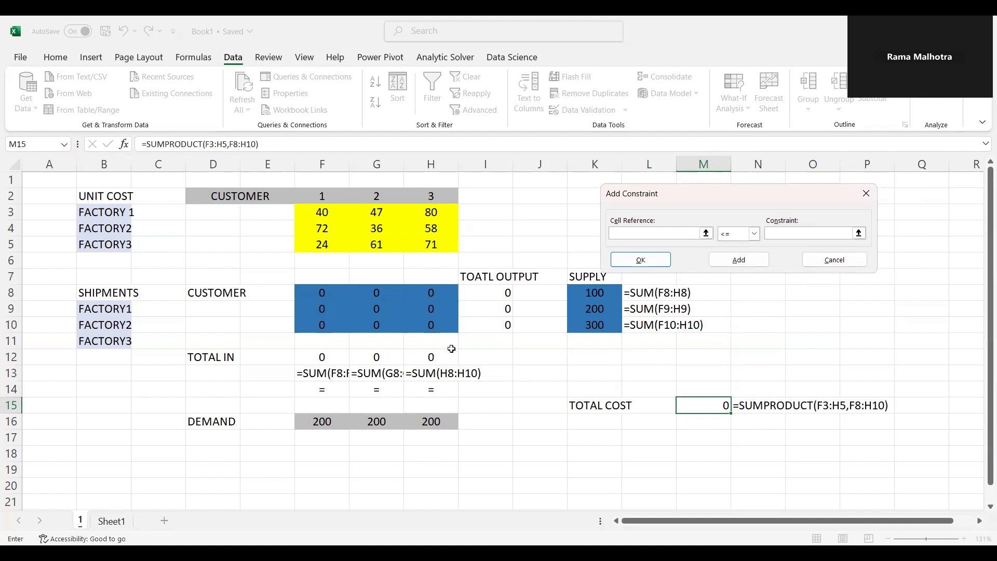
{"action": "left_click_drag", "start_coordinate": [322, 357], "coordinate": [450, 351]}
{"action": "left_click", "coordinate": [755, 234]}
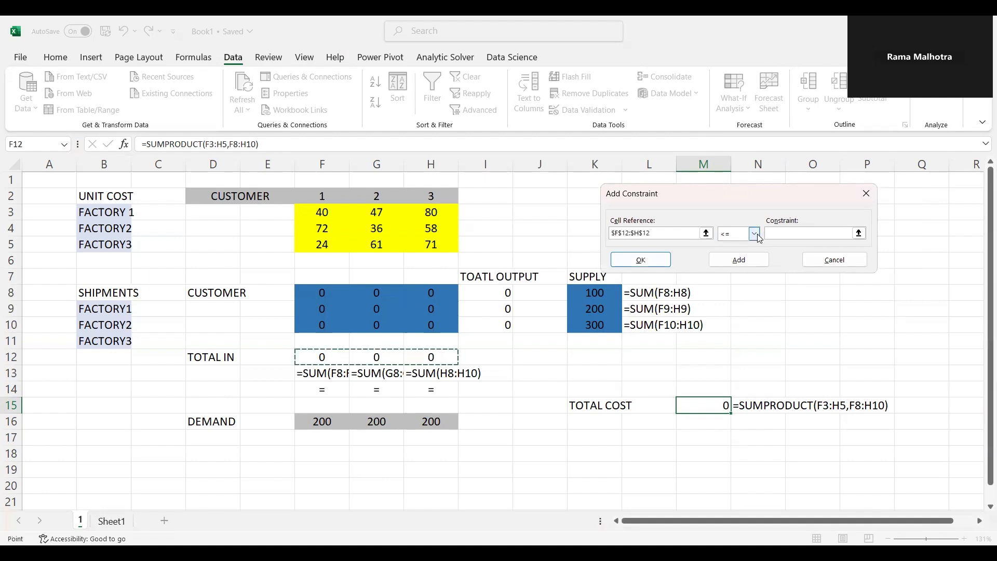
{"action": "left_click", "coordinate": [732, 256]}
{"action": "left_click", "coordinate": [793, 235]}
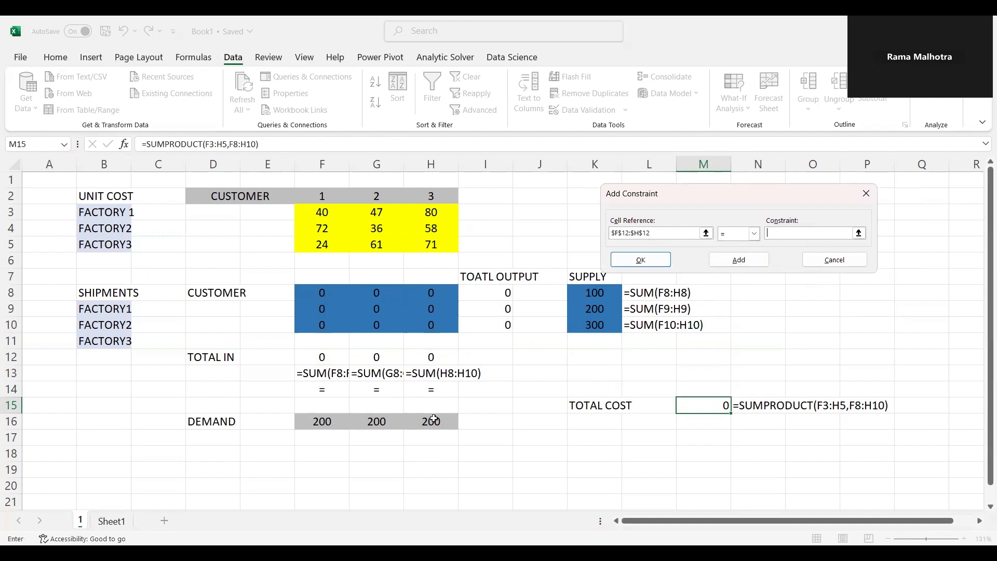
{"action": "left_click_drag", "start_coordinate": [322, 421], "coordinate": [435, 419]}
{"action": "left_click", "coordinate": [657, 266]}
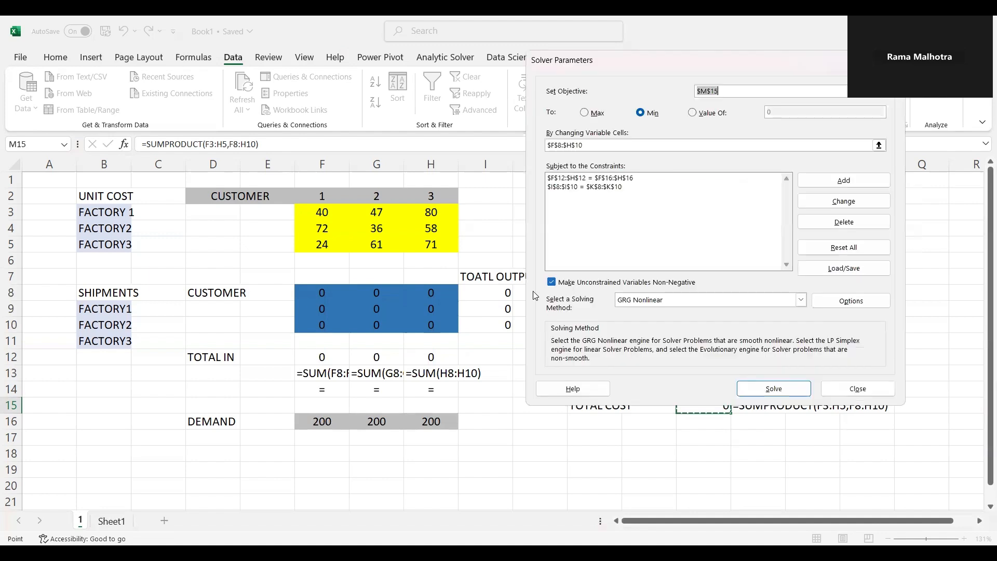
- Solve the transportation model and keep the Solver solution in the sheet
{"action": "left_click", "coordinate": [773, 389]}
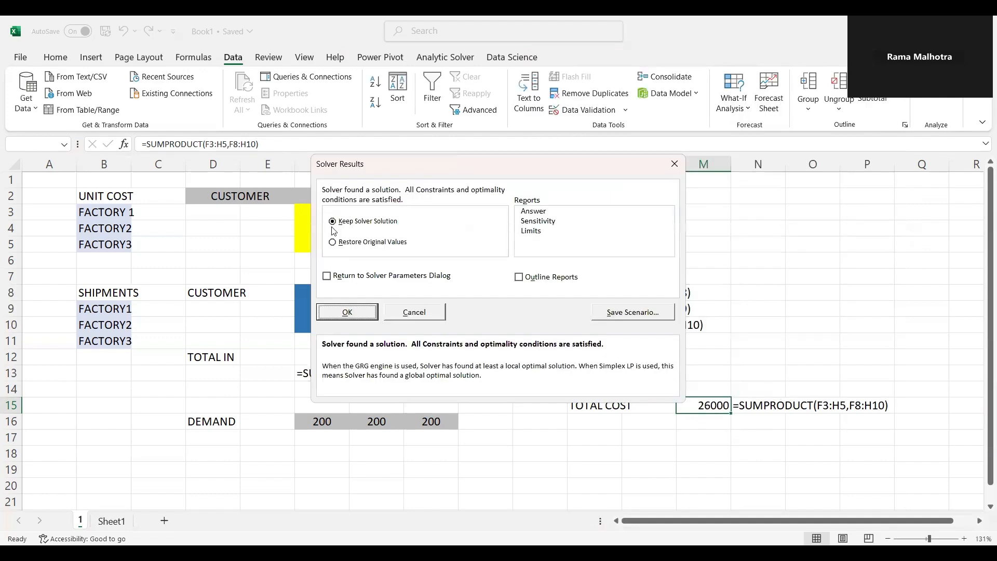
{"action": "left_click", "coordinate": [346, 312]}
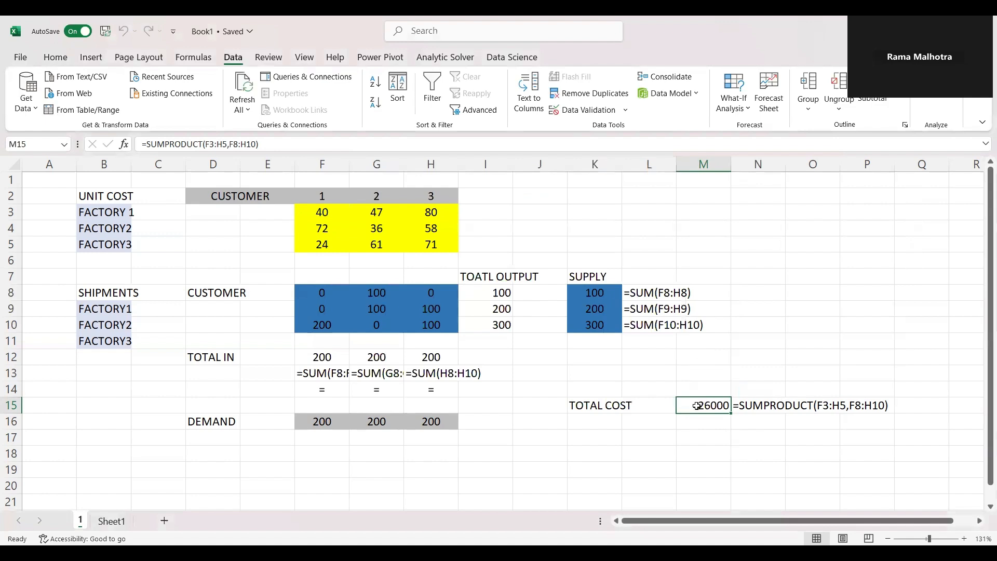
- Fill the total cost cell M15 with the orange theme colour
{"action": "left_click", "coordinate": [55, 61]}
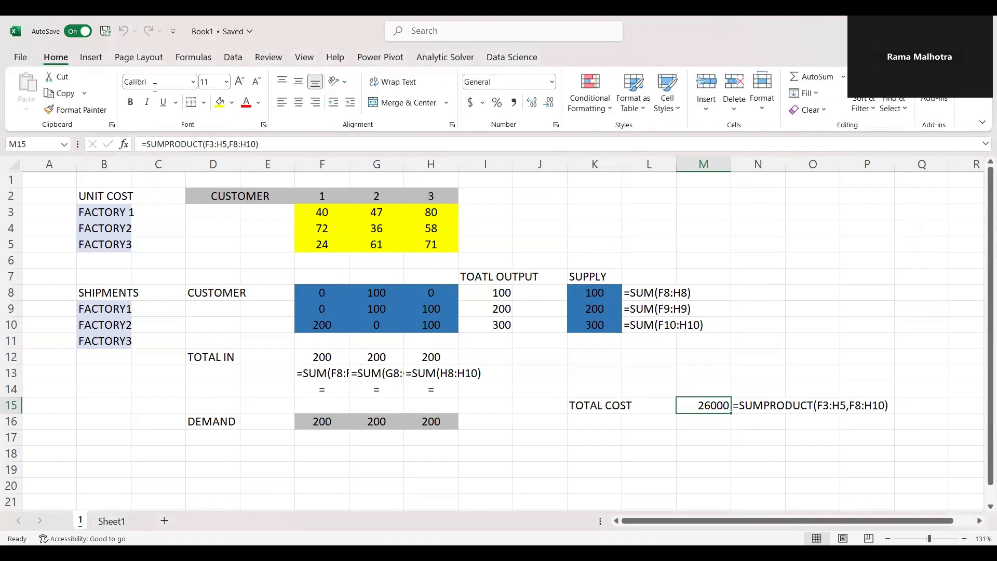
{"action": "left_click", "coordinate": [220, 104]}
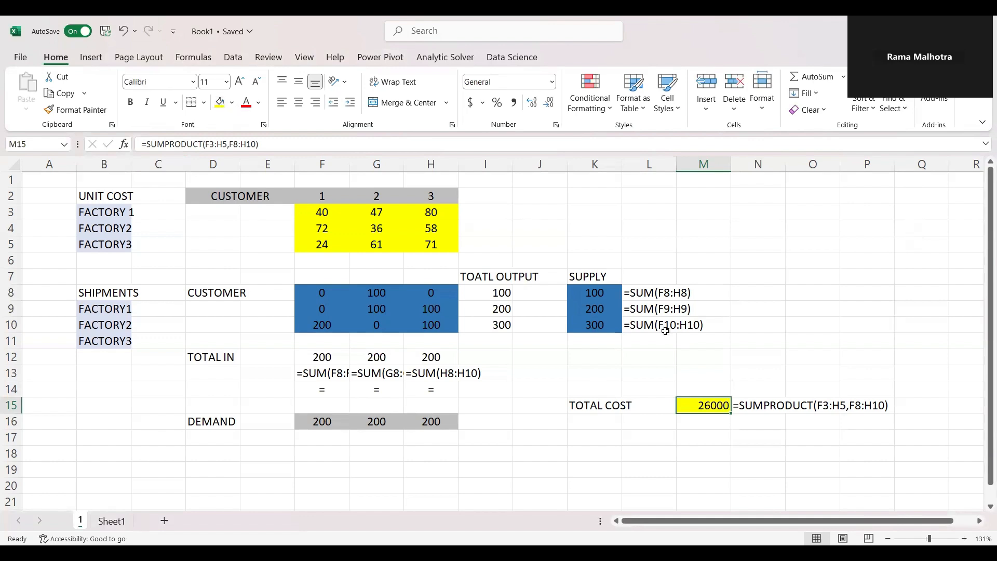
{"action": "left_click", "coordinate": [232, 104]}
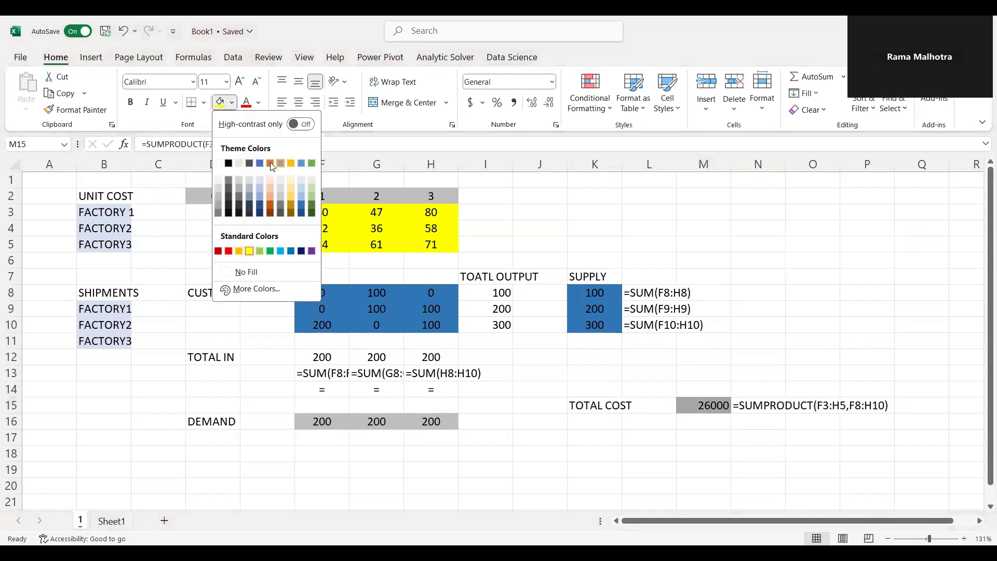
{"action": "left_click", "coordinate": [270, 163]}
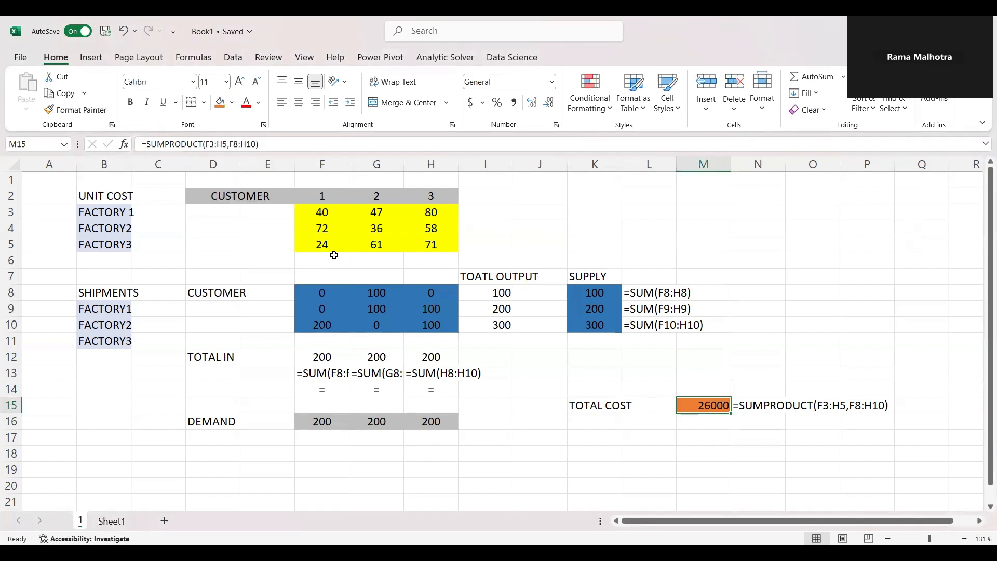
- Fill the shipment cells F8:H10 with the gold theme colour
{"action": "left_click_drag", "start_coordinate": [311, 291], "coordinate": [447, 323]}
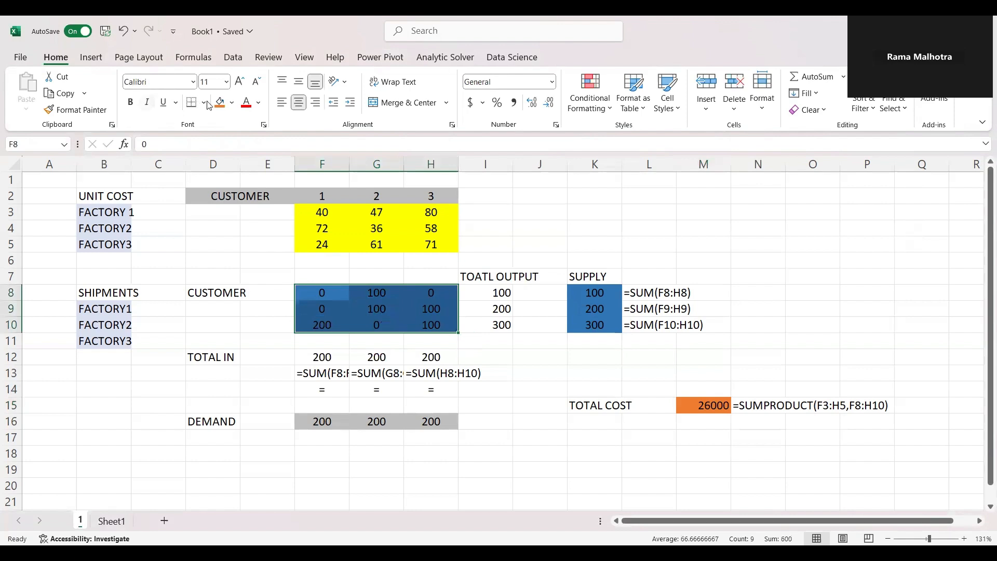
{"action": "left_click", "coordinate": [232, 104]}
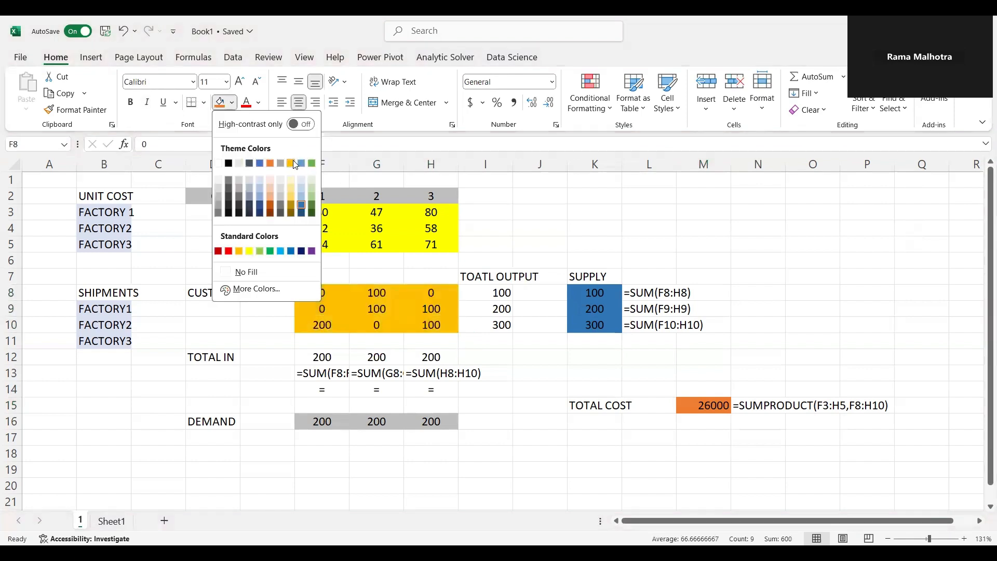
{"action": "left_click", "coordinate": [292, 164]}
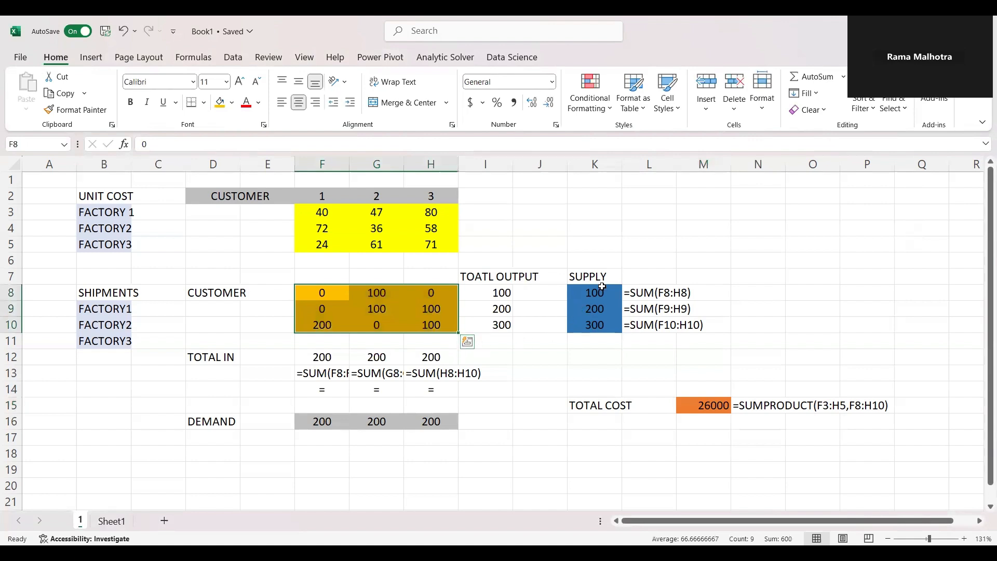
{"action": "left_click", "coordinate": [505, 357]}
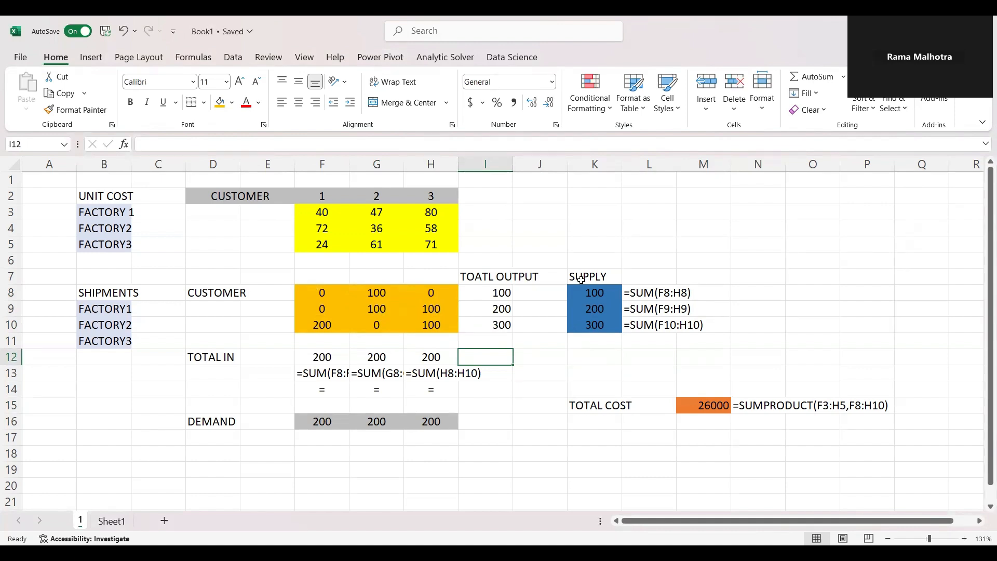
- Review the solved model by inspecting total output I8, supply K8, demand F16 and total cost M15
{"action": "left_click", "coordinate": [499, 292]}
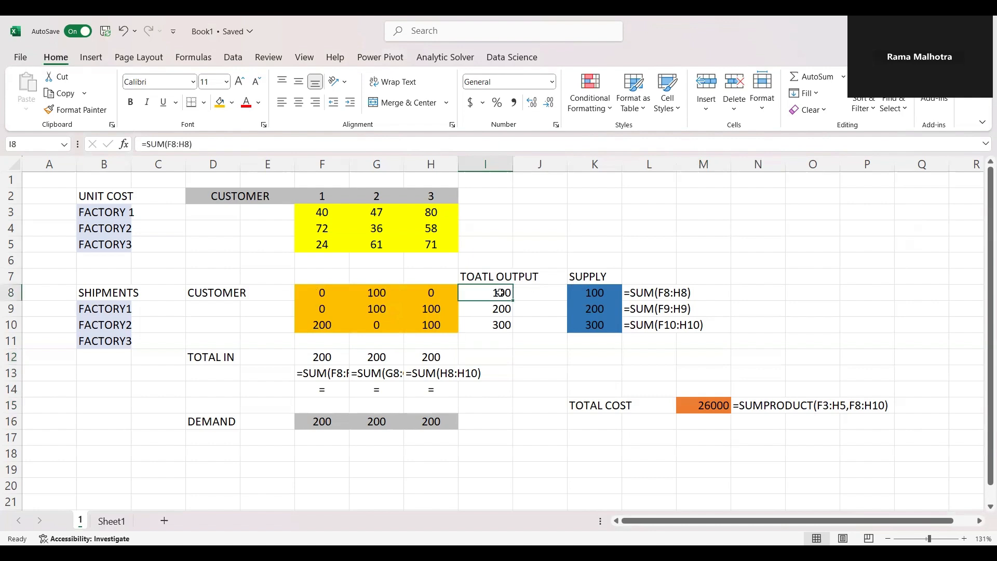
{"action": "double_click", "coordinate": [575, 292]}
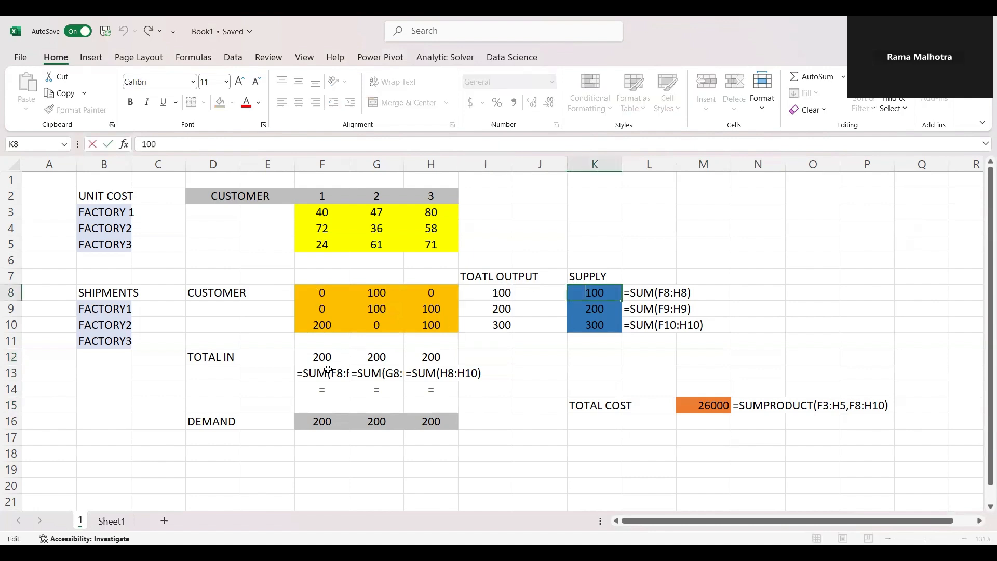
{"action": "left_click", "coordinate": [331, 425]}
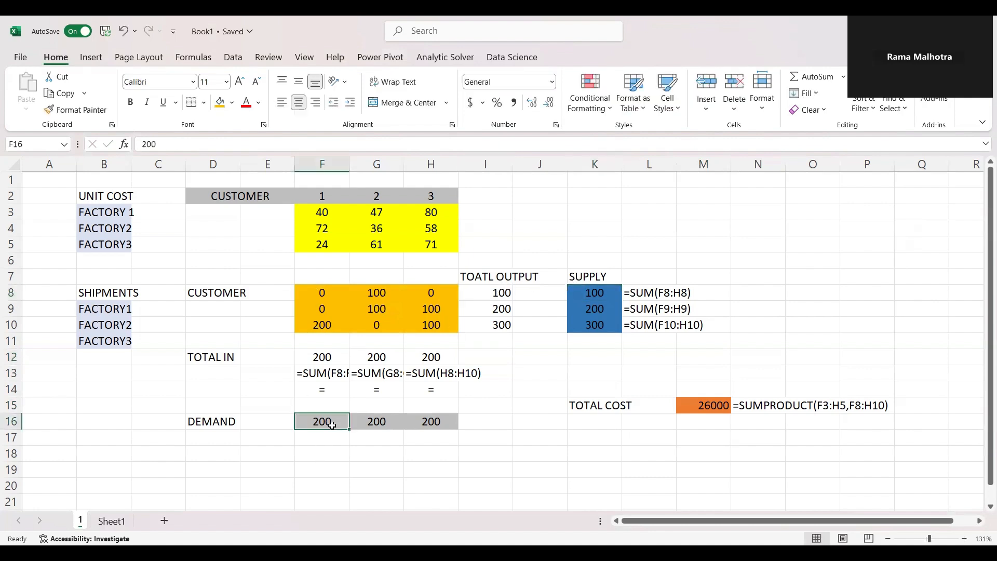
{"action": "left_click", "coordinate": [685, 411]}
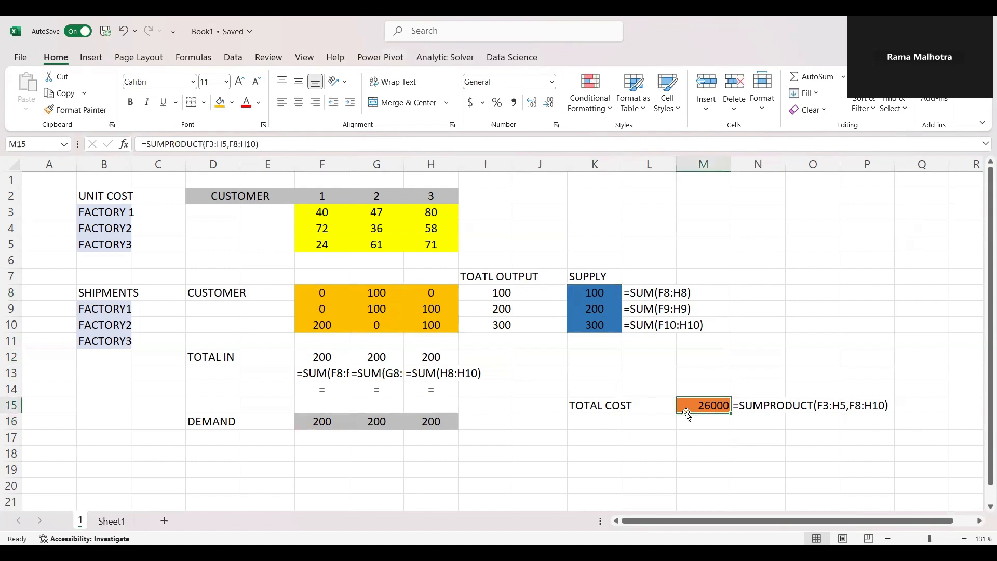